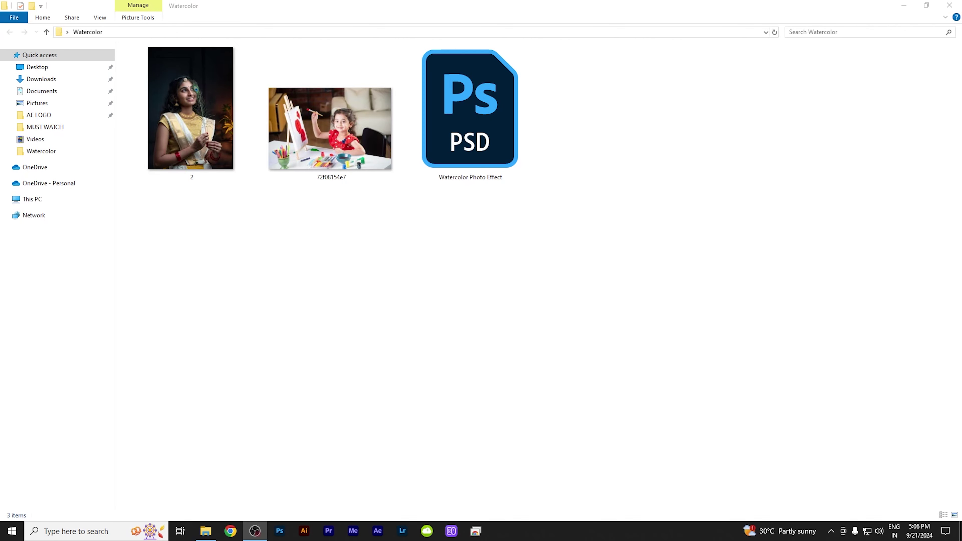
Step: Bring the Watercolor folder, with two photos and the Watercolor Photo Effect PSD, to the front
{"action": "left_click", "coordinate": [376, 211]}
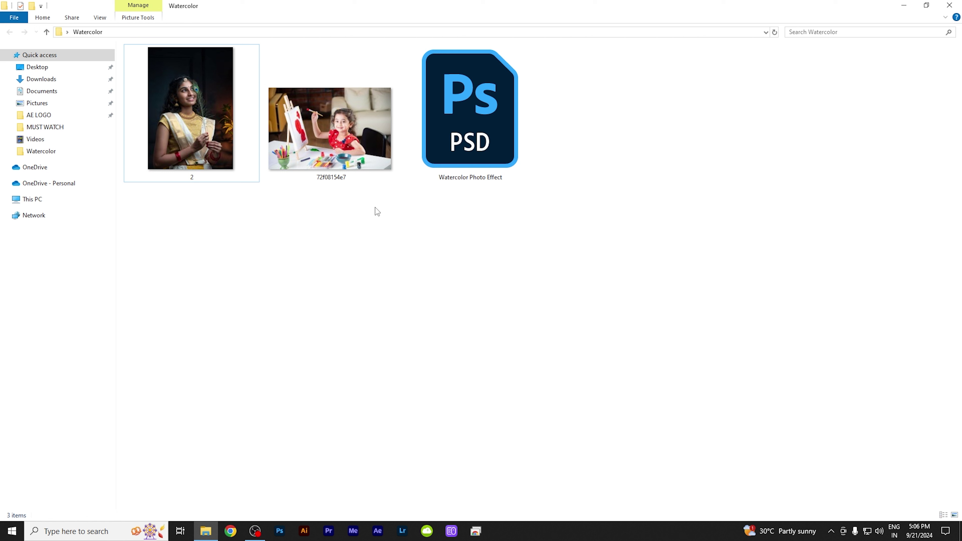
Step: Open Watercolor Photo Effect.psd in Photoshop from its right-click menu
{"action": "right_click", "coordinate": [445, 124]}
{"action": "left_click", "coordinate": [470, 128]}
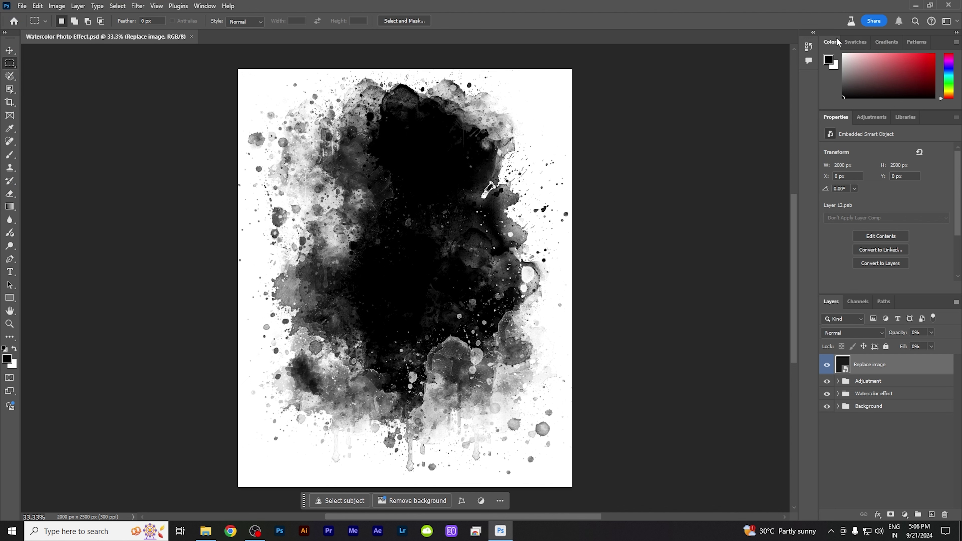
Step: Float a taller Layers panel with Large Thumbnails, then open the Replace image smart object as Layer 12.psb
{"action": "left_click_drag", "start_coordinate": [830, 301], "coordinate": [630, 93]}
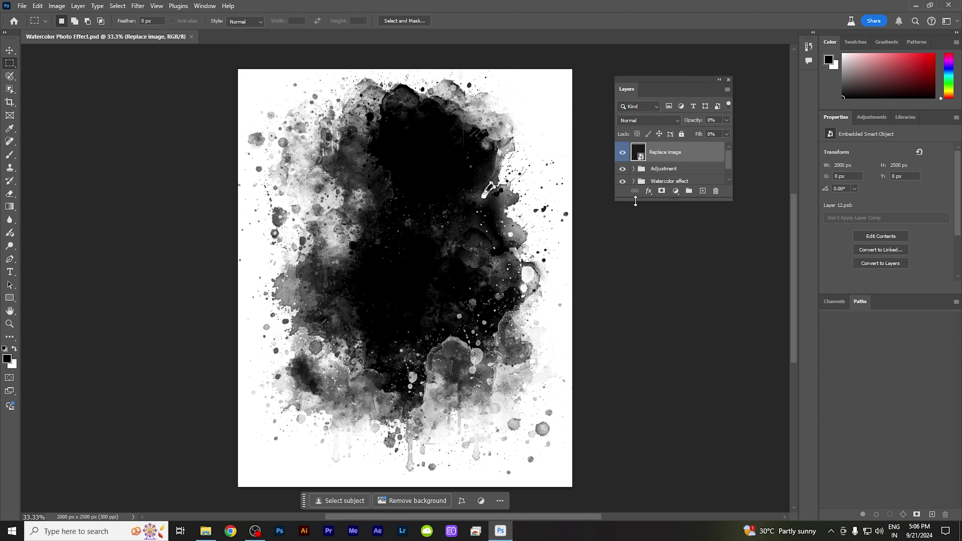
{"action": "left_click_drag", "start_coordinate": [636, 201], "coordinate": [651, 360]}
{"action": "right_click", "coordinate": [658, 250]}
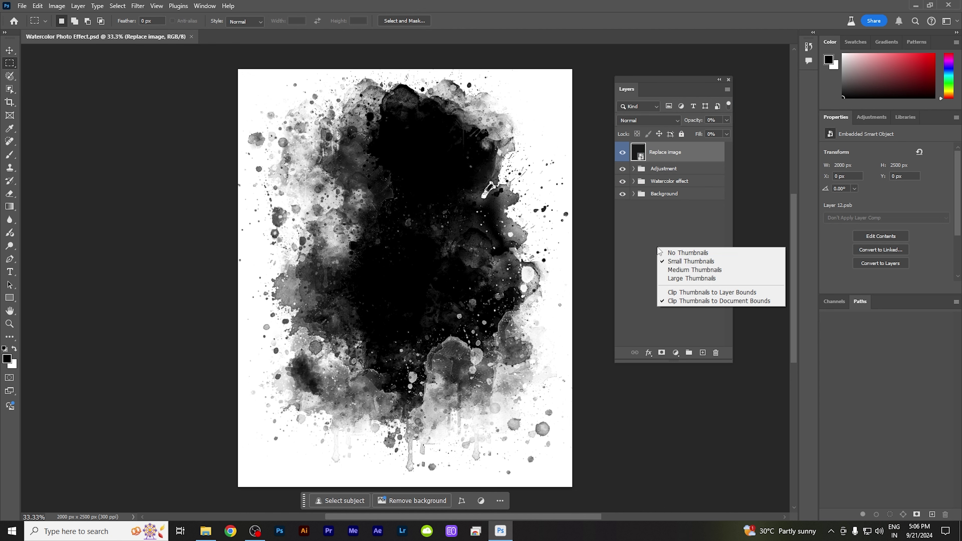
{"action": "left_click", "coordinate": [686, 279]}
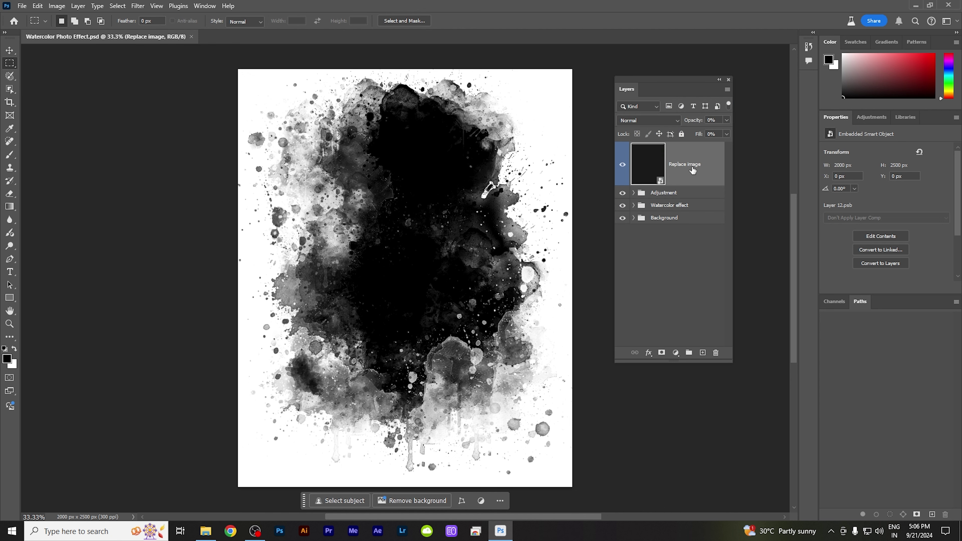
{"action": "double_click", "coordinate": [657, 167]}
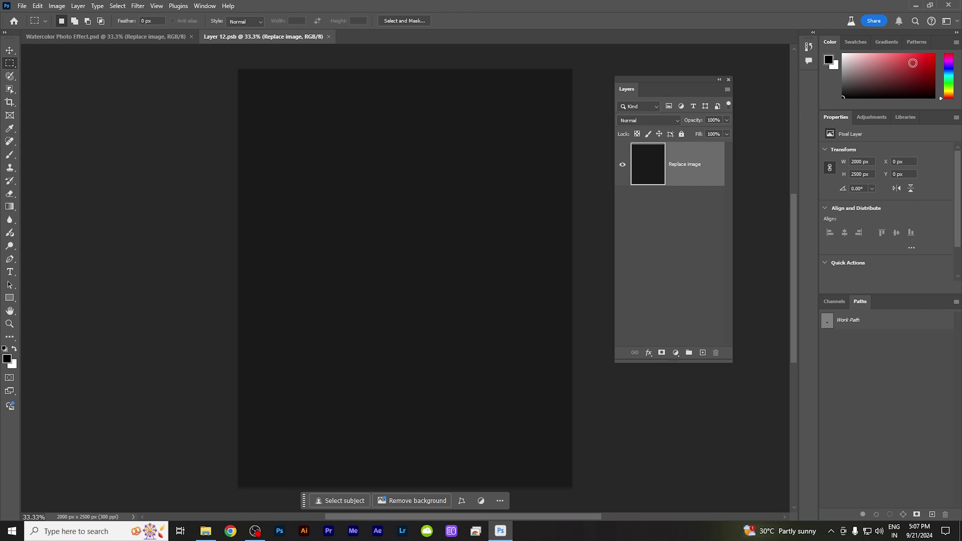
Step: Drag portrait photo 2 from the Watercolor folder into Layer 12.psb
{"action": "left_click", "coordinate": [915, 5]}
{"action": "mouse_move", "coordinate": [371, 153]}
{"action": "left_mouse_down"}
{"action": "mouse_move", "coordinate": [366, 472]}
{"action": "mouse_move", "coordinate": [404, 386]}
{"action": "left_mouse_up"}
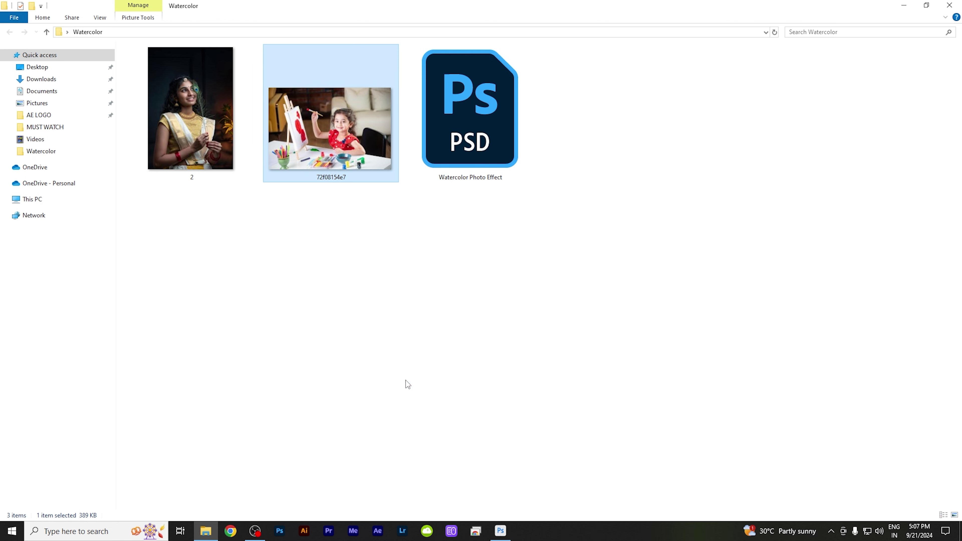
{"action": "mouse_move", "coordinate": [216, 134]}
{"action": "left_mouse_down"}
{"action": "mouse_move", "coordinate": [604, 464]}
{"action": "mouse_move", "coordinate": [254, 412]}
{"action": "mouse_move", "coordinate": [481, 361]}
{"action": "mouse_move", "coordinate": [455, 315]}
{"action": "left_mouse_up"}
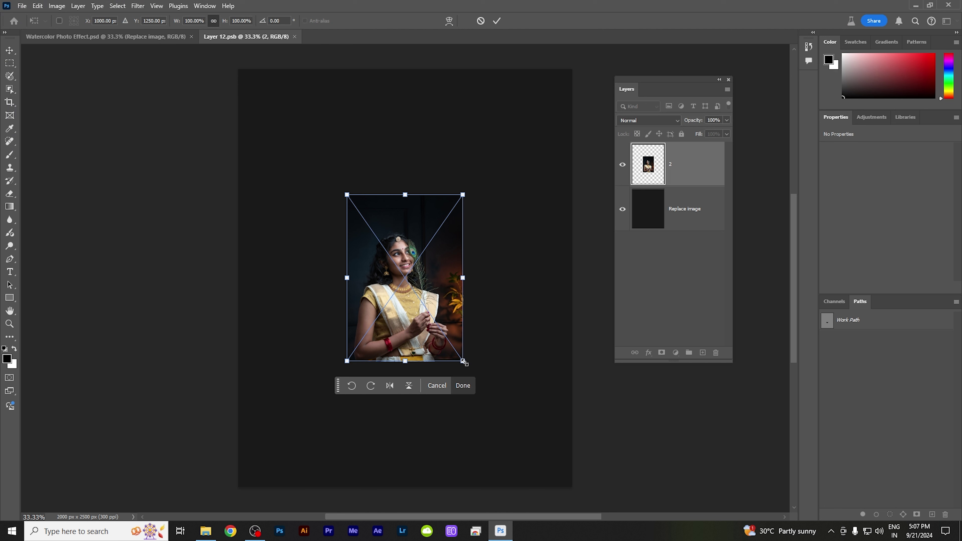
Step: Enlarge the portrait to cover the canvas, commit it, and save the smart object
{"action": "left_click_drag", "start_coordinate": [463, 362], "coordinate": [590, 494]}
{"action": "left_click_drag", "start_coordinate": [507, 383], "coordinate": [506, 377]}
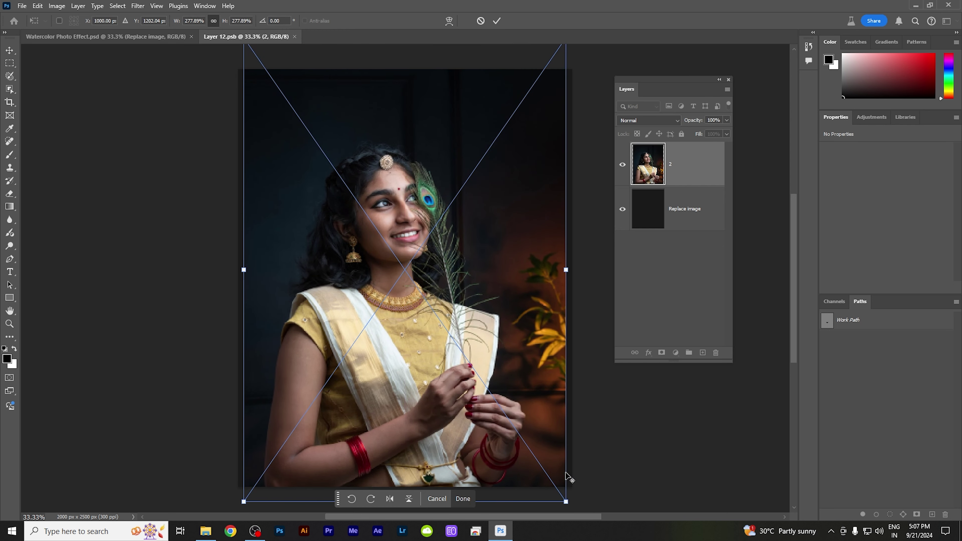
{"action": "left_click_drag", "start_coordinate": [565, 502], "coordinate": [574, 514]}
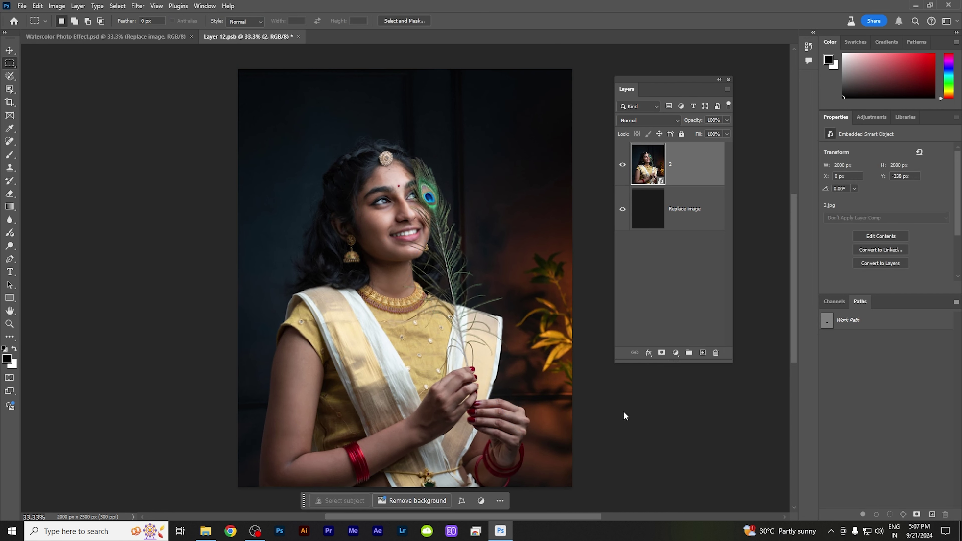
{"action": "key", "text": "Return"}
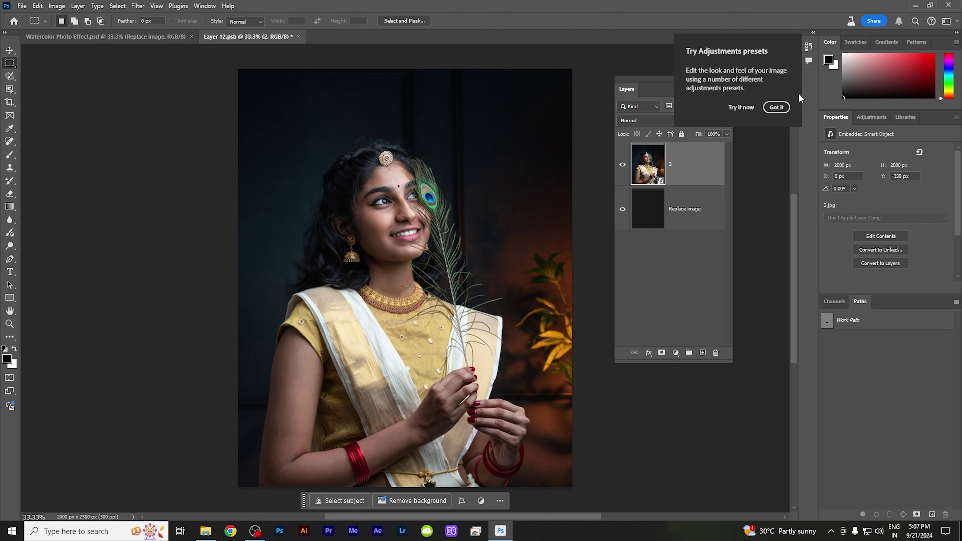
{"action": "left_click", "coordinate": [775, 108]}
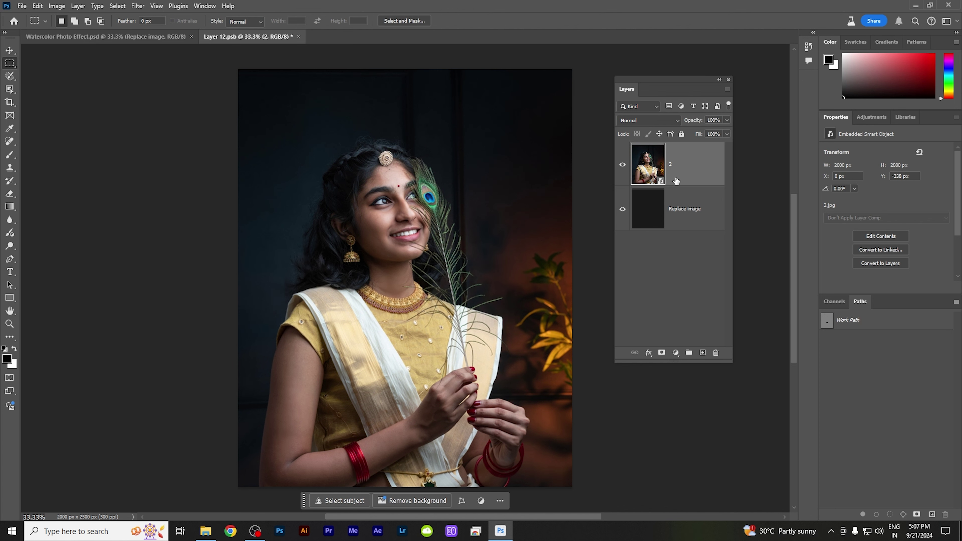
{"action": "key", "text": "ctrl+s"}
{"action": "left_click", "coordinate": [170, 40]}
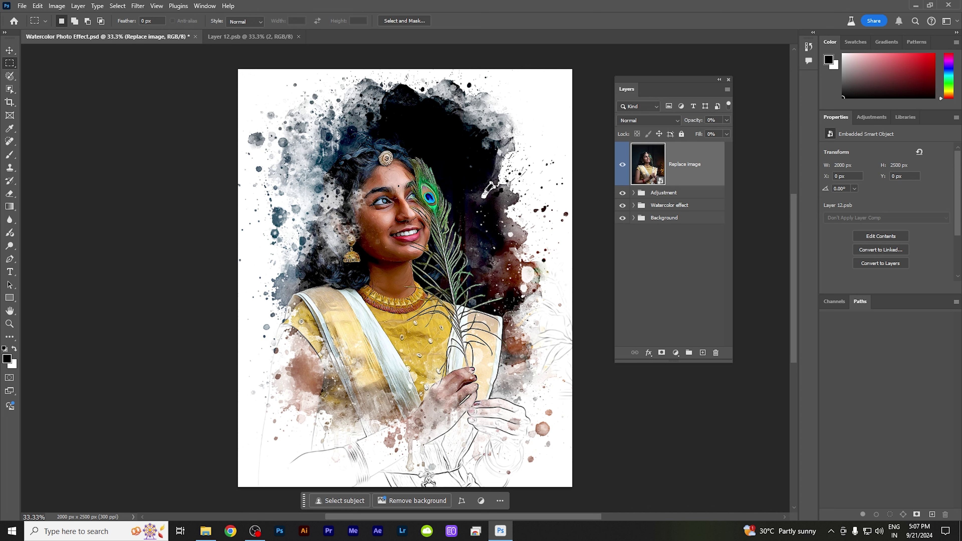
{"action": "left_click", "coordinate": [270, 37]}
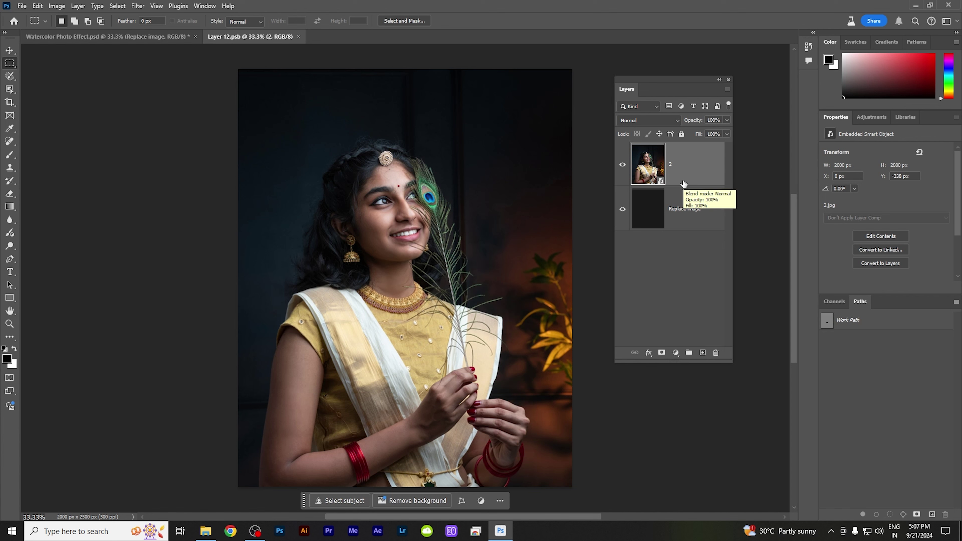
Step: Flip the portrait horizontally and save Layer 12.psb
{"action": "key", "text": "ctrl+t"}
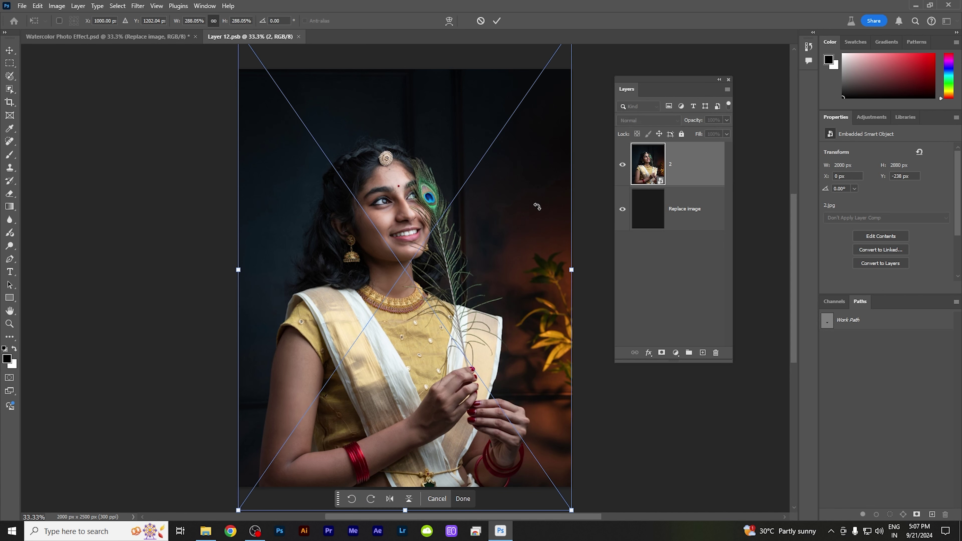
{"action": "right_click", "coordinate": [533, 209]}
{"action": "left_click", "coordinate": [564, 390]}
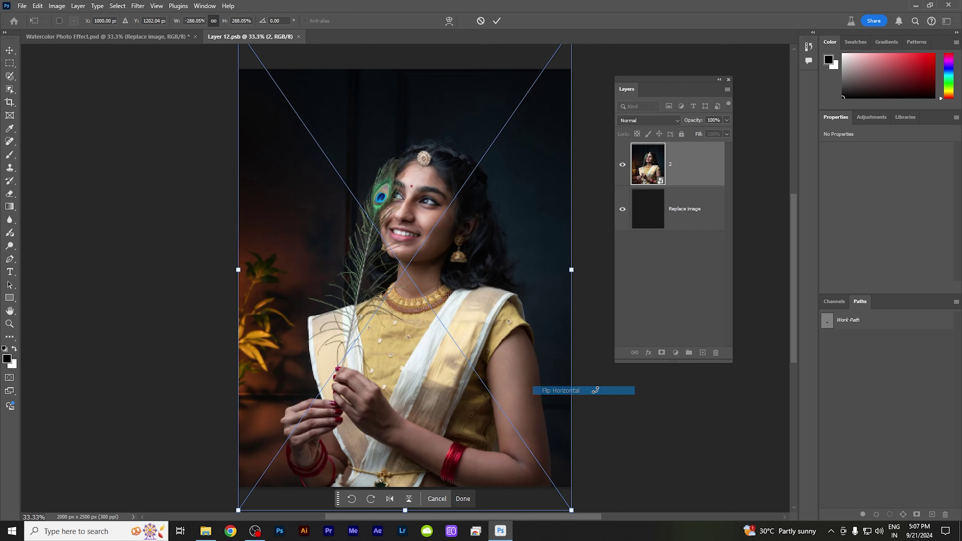
{"action": "scroll", "coordinate": [532, 377], "scroll_direction": "down", "scroll_amount": 1, "text": "alt"}
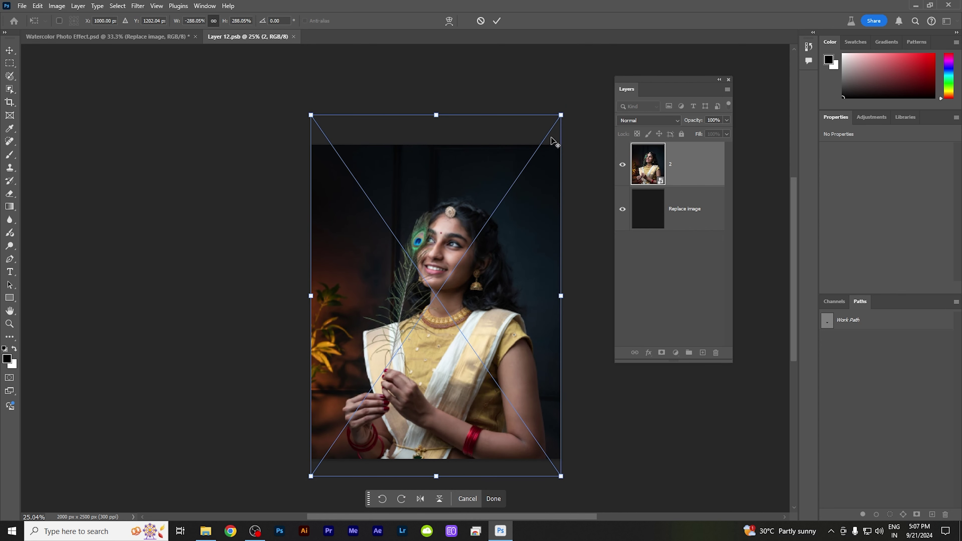
{"action": "key", "text": "alt+space"}
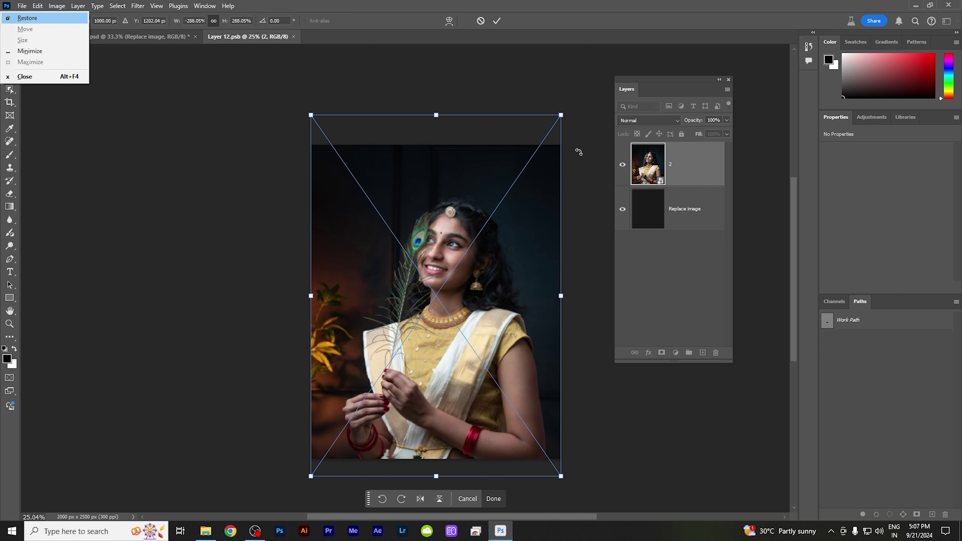
{"action": "key", "text": "Escape"}
{"action": "key", "text": "Return"}
{"action": "key", "text": "ctrl+s"}
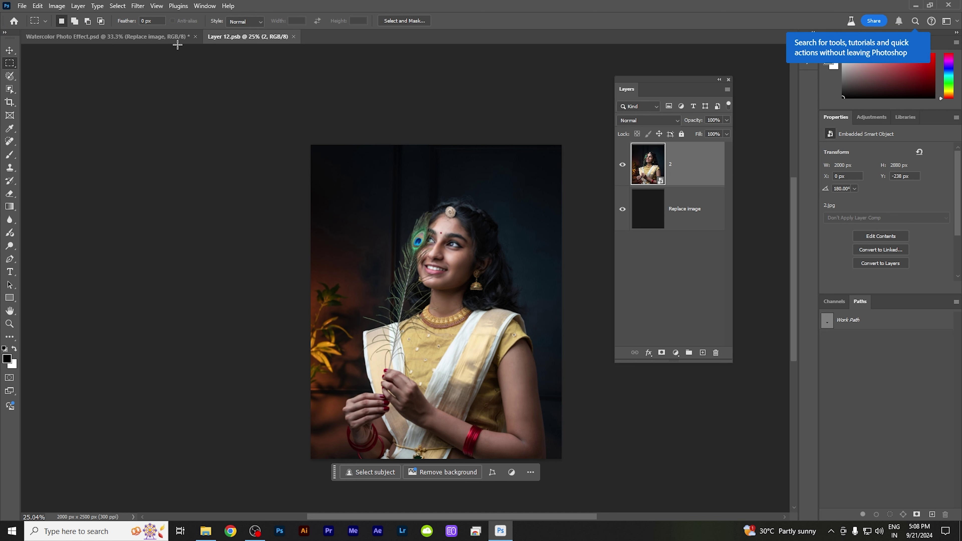
Step: Check the flip in the template, then move the portrait higher and save again
{"action": "left_click", "coordinate": [174, 37]}
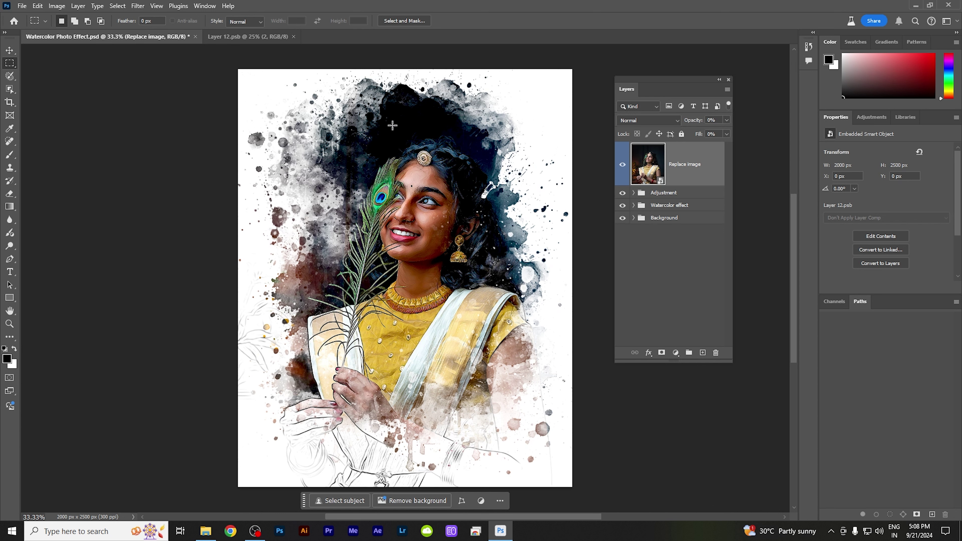
{"action": "left_click", "coordinate": [267, 37]}
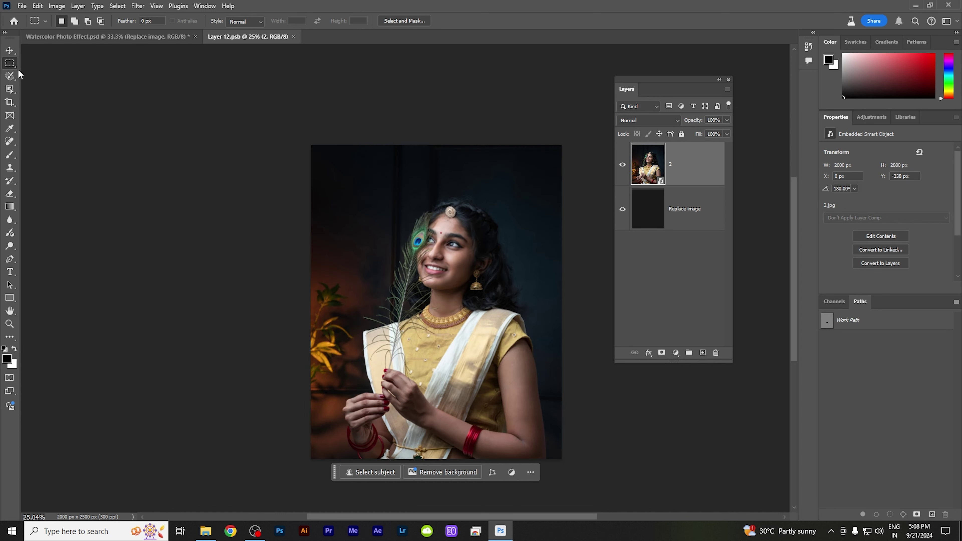
{"action": "left_click", "coordinate": [10, 50]}
{"action": "left_click_drag", "start_coordinate": [418, 295], "coordinate": [429, 285]}
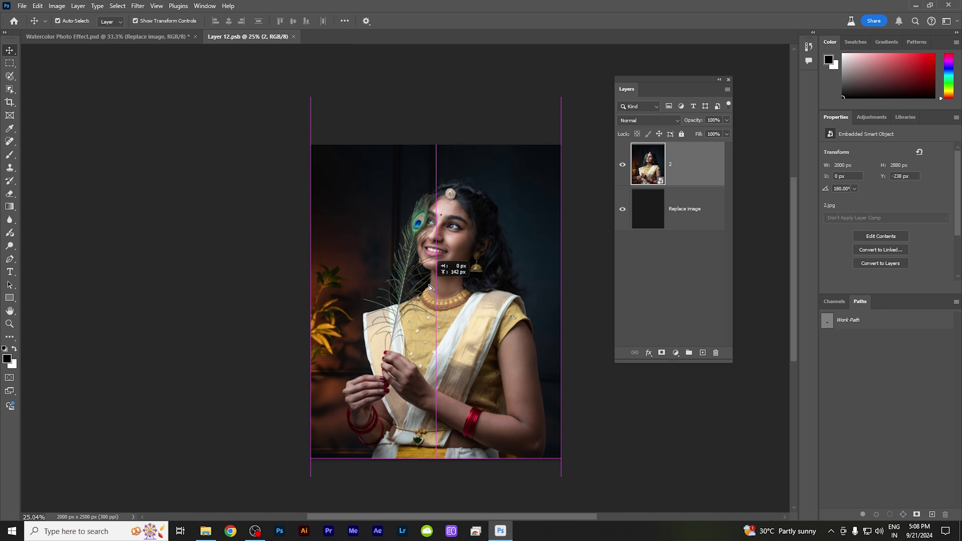
{"action": "left_click_drag", "start_coordinate": [429, 284], "coordinate": [428, 287]}
{"action": "key", "text": "ctrl+s"}
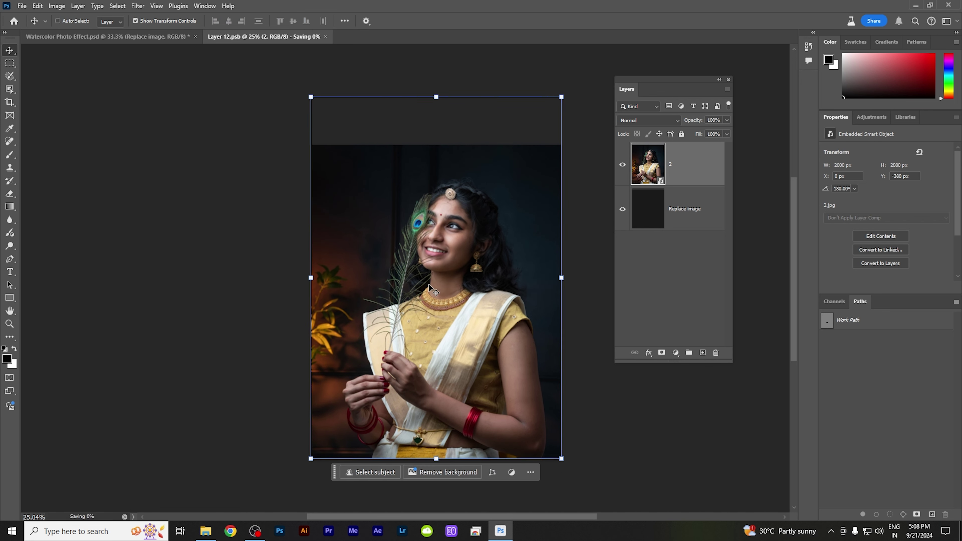
{"action": "left_click", "coordinate": [173, 40]}
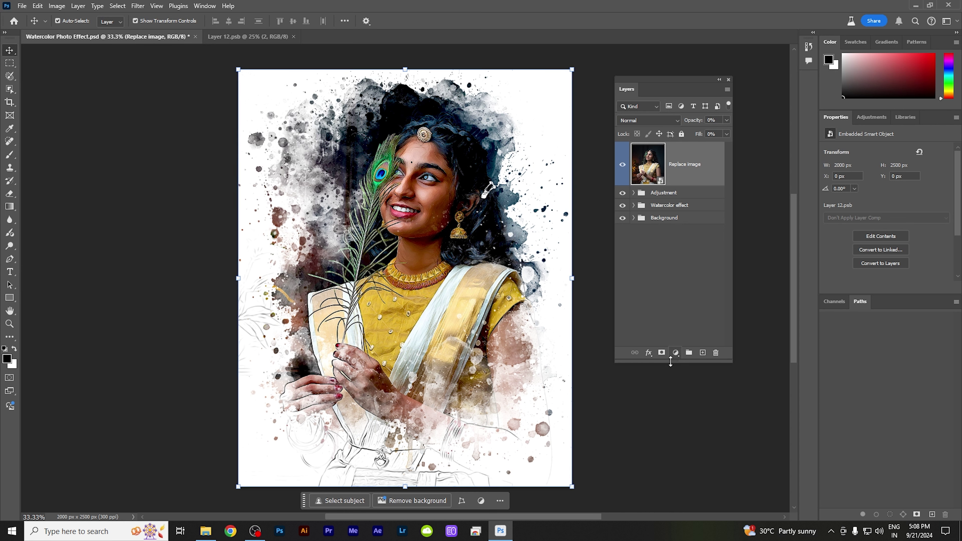
Step: Toggle the Adjustment group's visibility to compare the portrait, leaving the adjustments on
{"action": "left_click_drag", "start_coordinate": [672, 364], "coordinate": [673, 423]}
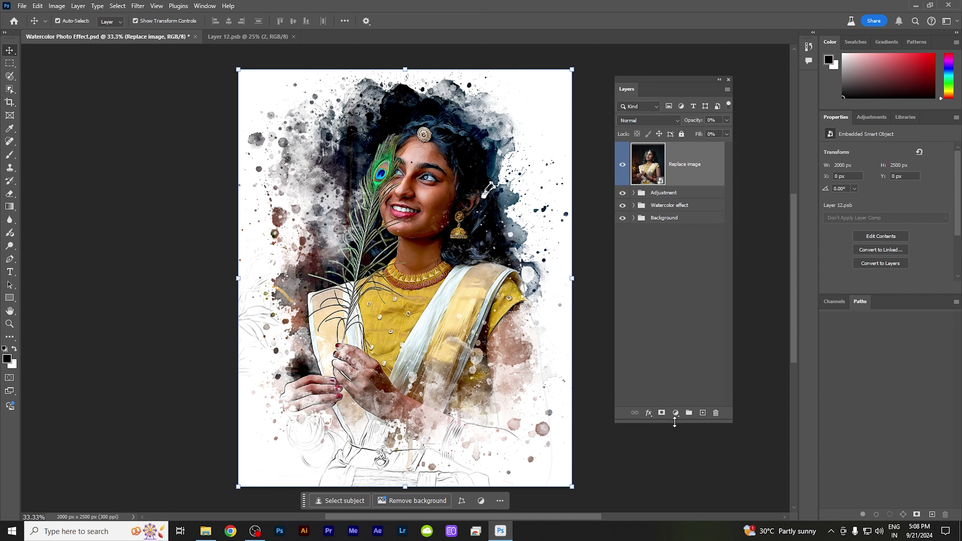
{"action": "left_click", "coordinate": [623, 193]}
{"action": "left_click", "coordinate": [622, 193]}
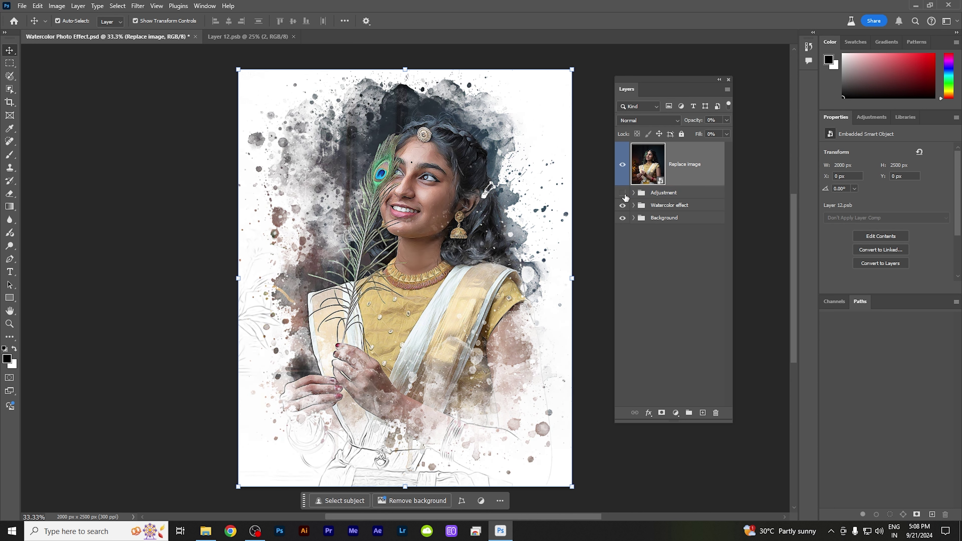
{"action": "left_click", "coordinate": [622, 193]}
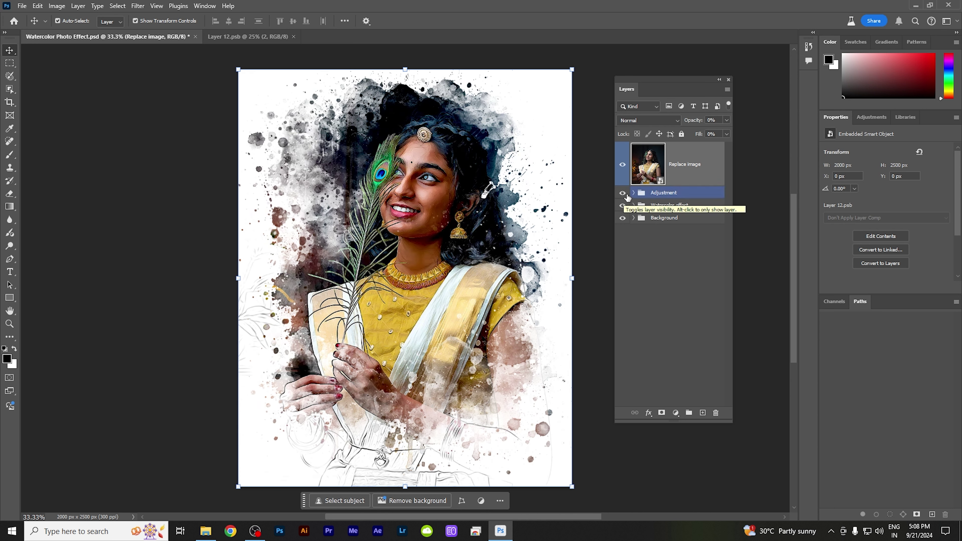
{"action": "left_click", "coordinate": [623, 193]}
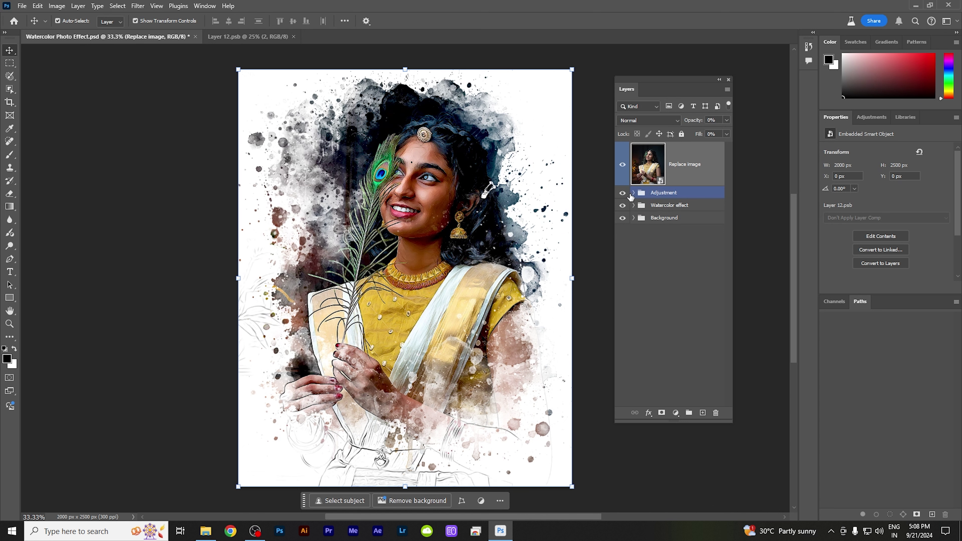
Step: Expand the Adjustment group and set the Levels midtones to 1.19
{"action": "left_click", "coordinate": [633, 193]}
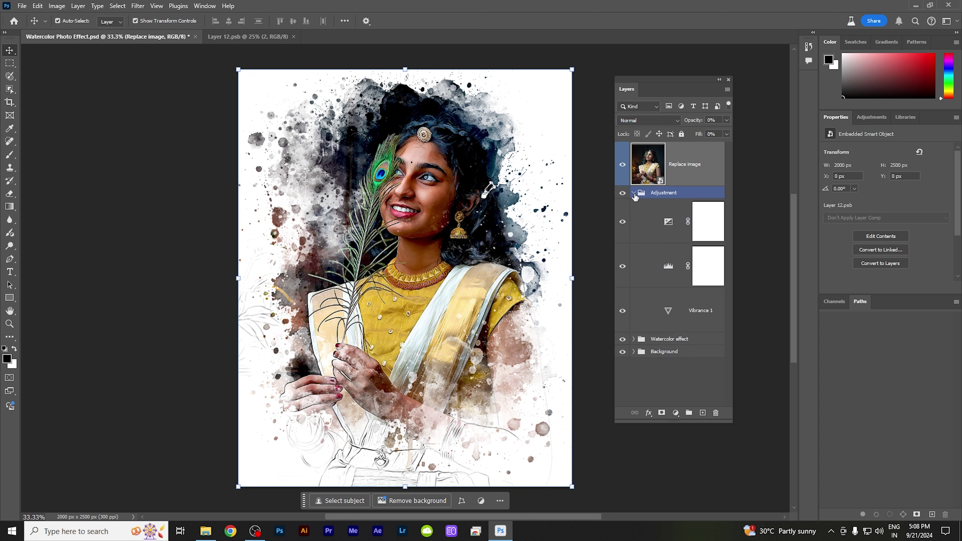
{"action": "left_click", "coordinate": [655, 226]}
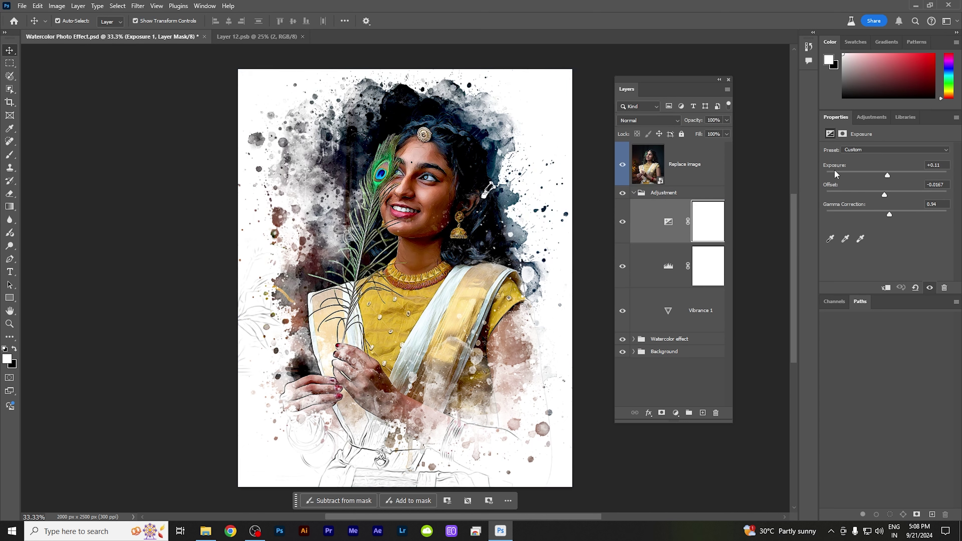
{"action": "left_click_drag", "start_coordinate": [838, 117], "coordinate": [118, 139]}
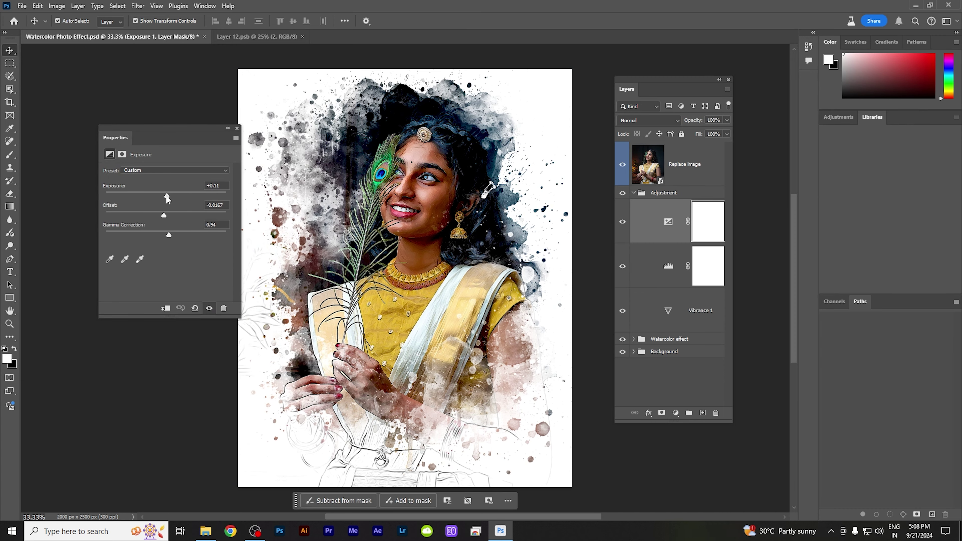
{"action": "left_click_drag", "start_coordinate": [165, 195], "coordinate": [181, 216]}
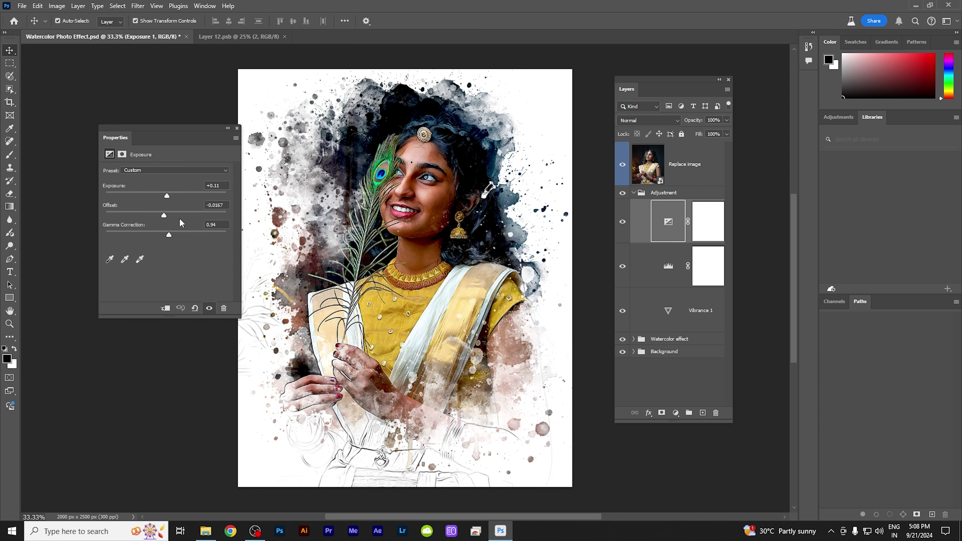
{"action": "left_click", "coordinate": [667, 267]}
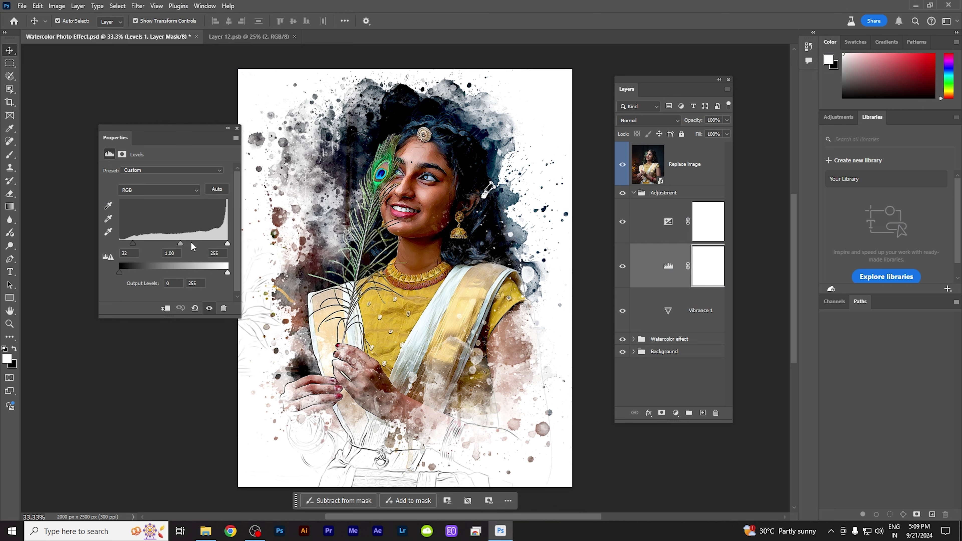
{"action": "left_click_drag", "start_coordinate": [180, 243], "coordinate": [174, 244]}
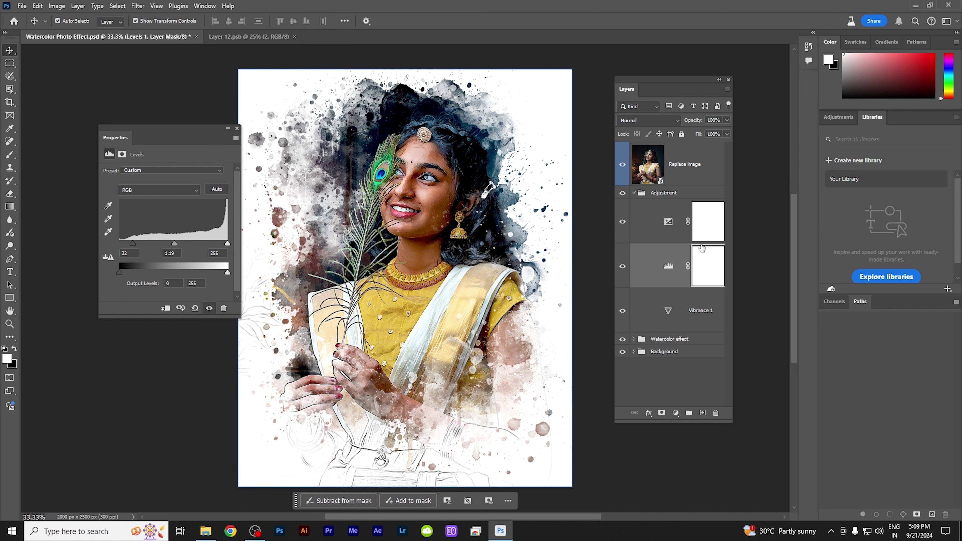
Step: Collapse the Adjustment group and compare the image with and without adjustments
{"action": "left_click", "coordinate": [651, 195]}
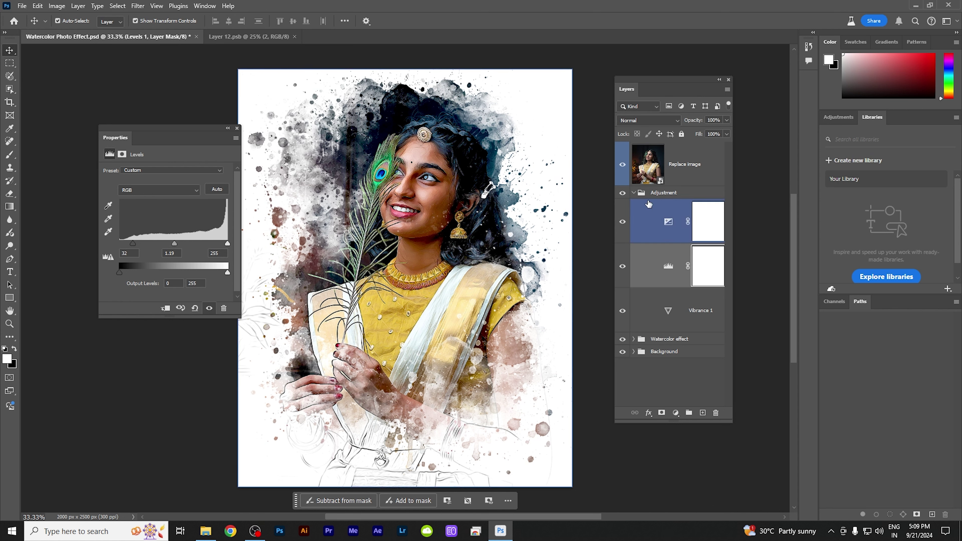
{"action": "left_click", "coordinate": [633, 193]}
{"action": "left_click", "coordinate": [622, 192]}
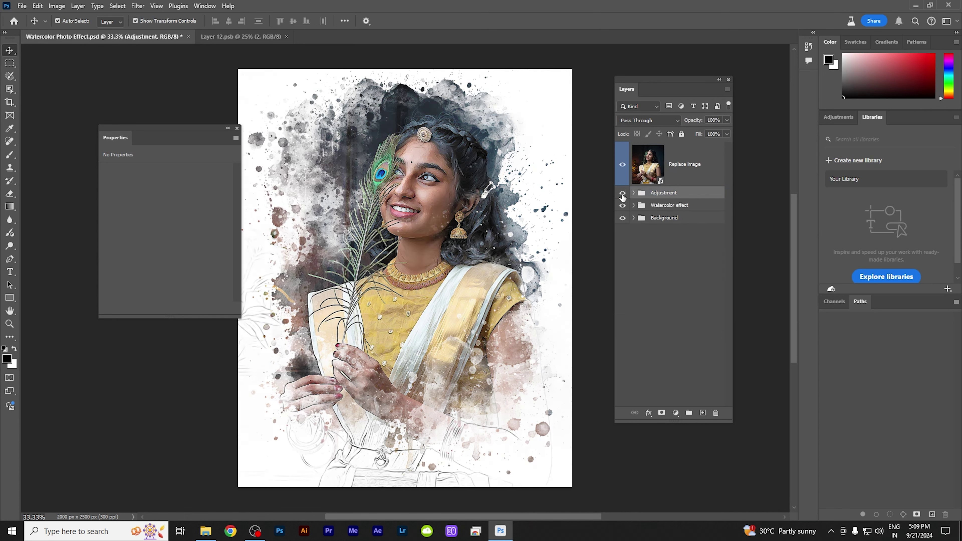
{"action": "left_click", "coordinate": [623, 193]}
{"action": "left_click", "coordinate": [644, 205]}
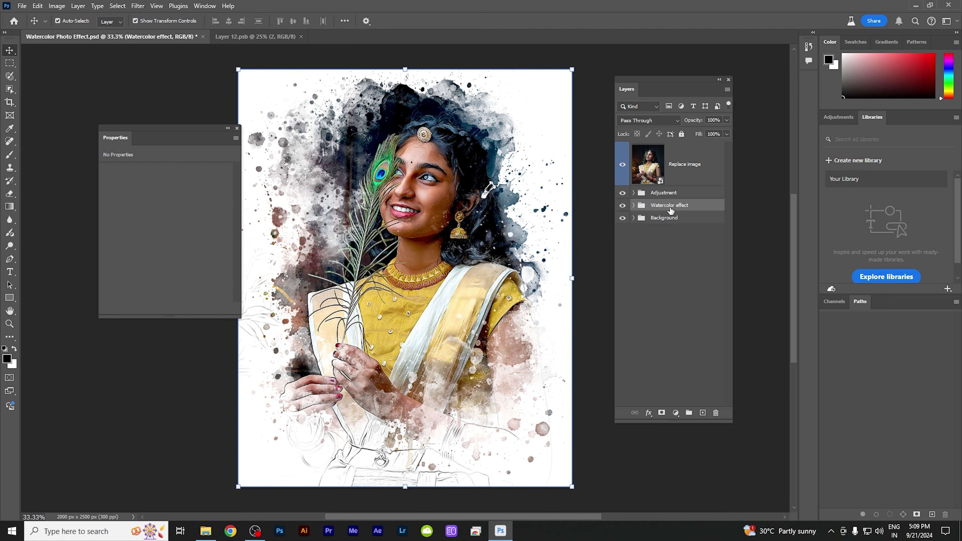
Step: Expand Watercolor effect and Image 2 to show its Oil Paint, Black & White and Filter Gallery filters
{"action": "left_click", "coordinate": [622, 206]}
{"action": "left_click", "coordinate": [669, 250]}
{"action": "left_click", "coordinate": [680, 274]}
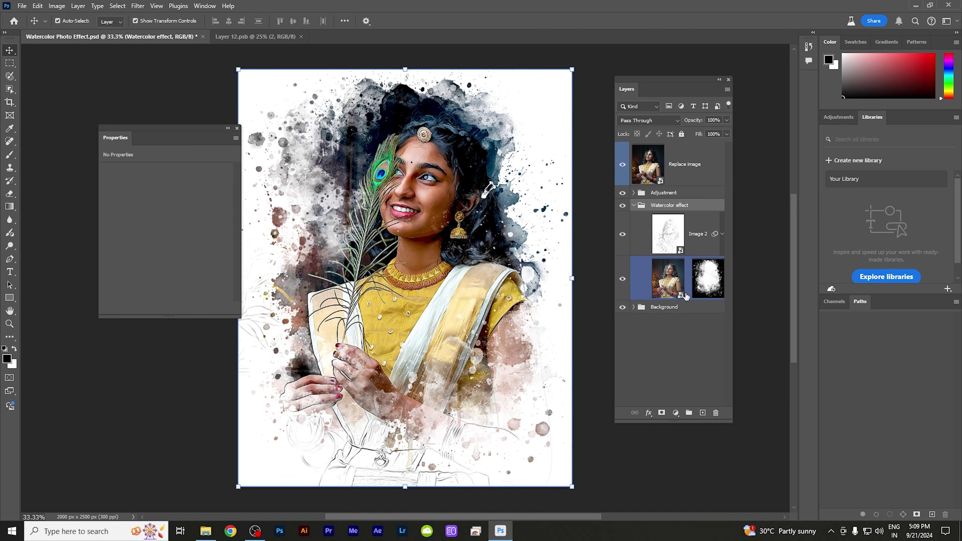
{"action": "left_click", "coordinate": [698, 319]}
{"action": "left_click", "coordinate": [700, 238]}
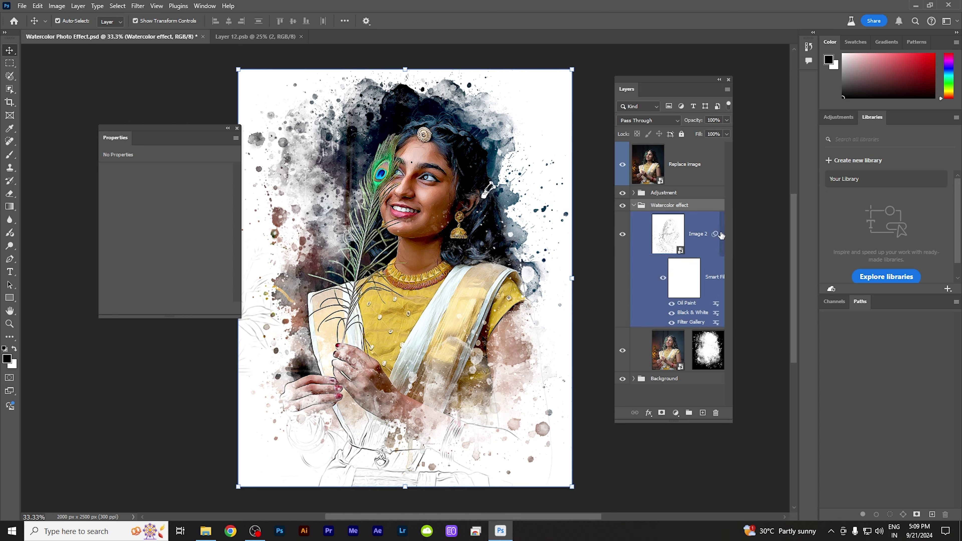
{"action": "left_click", "coordinate": [722, 235]}
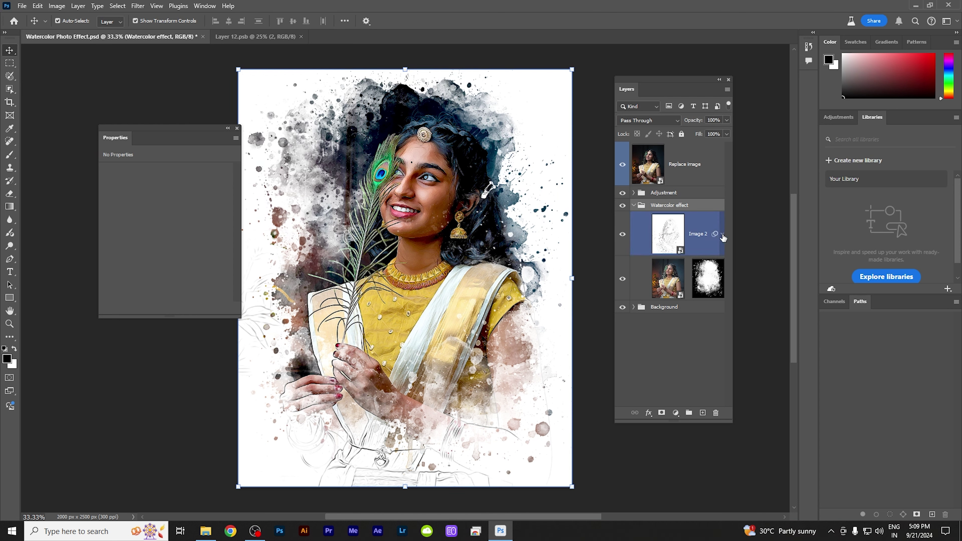
{"action": "left_click", "coordinate": [722, 235]}
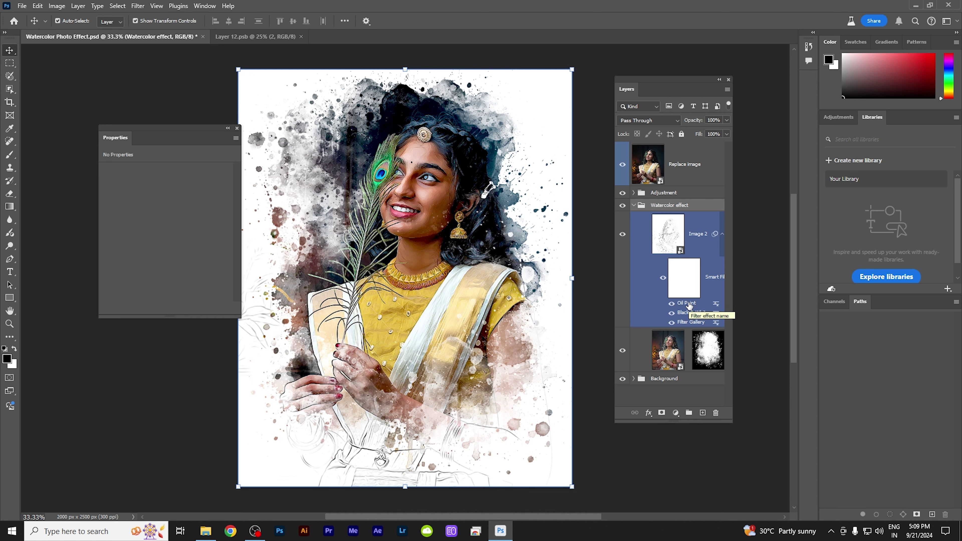
Step: Raise Image 2's Oil Paint Stylization to 8.6 with Preview on and apply it
{"action": "double_click", "coordinate": [688, 303]}
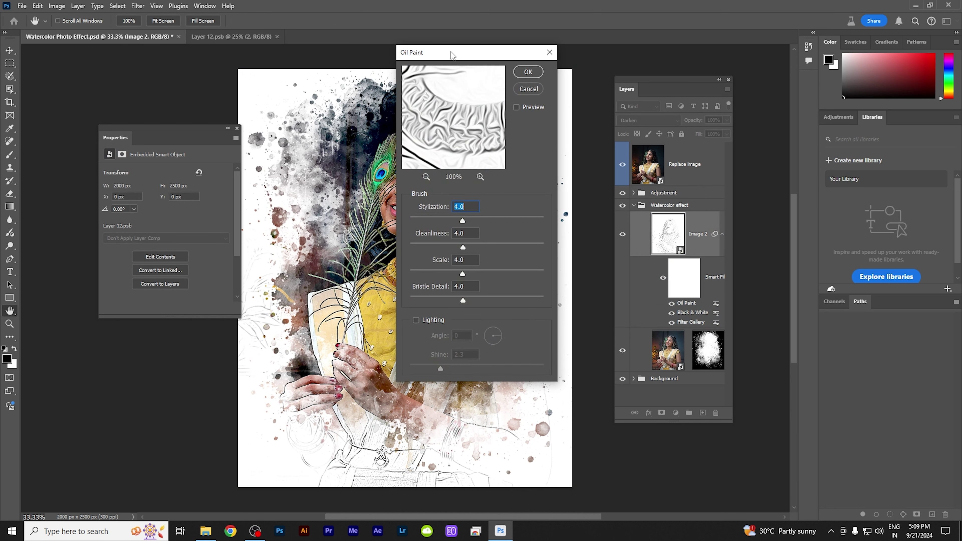
{"action": "left_click_drag", "start_coordinate": [453, 55], "coordinate": [690, 91]}
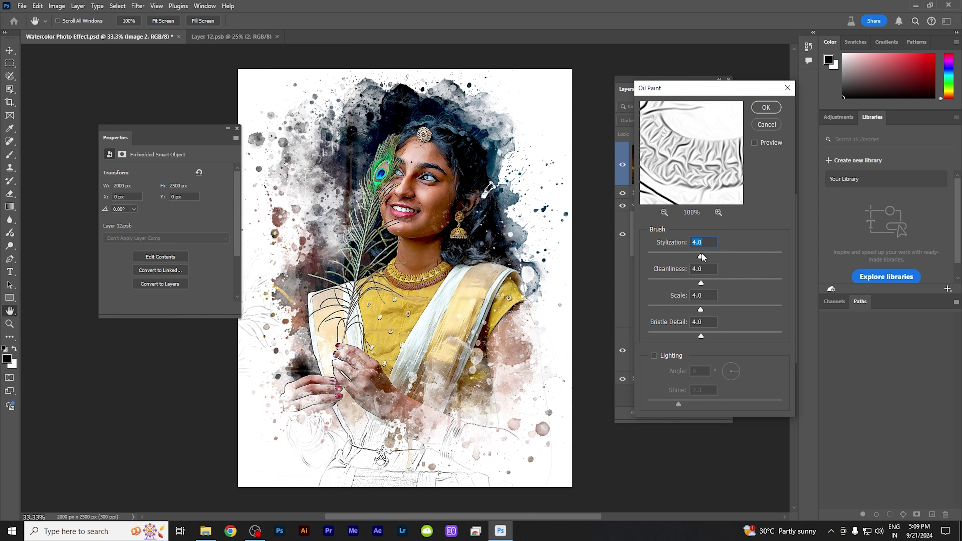
{"action": "mouse_move", "coordinate": [700, 257]}
{"action": "left_mouse_down"}
{"action": "mouse_move", "coordinate": [720, 258]}
{"action": "mouse_move", "coordinate": [702, 255]}
{"action": "left_mouse_up"}
{"action": "left_click", "coordinate": [755, 142]}
{"action": "mouse_move", "coordinate": [704, 257]}
{"action": "left_mouse_down"}
{"action": "mouse_move", "coordinate": [762, 258]}
{"action": "mouse_move", "coordinate": [741, 257]}
{"action": "left_mouse_up"}
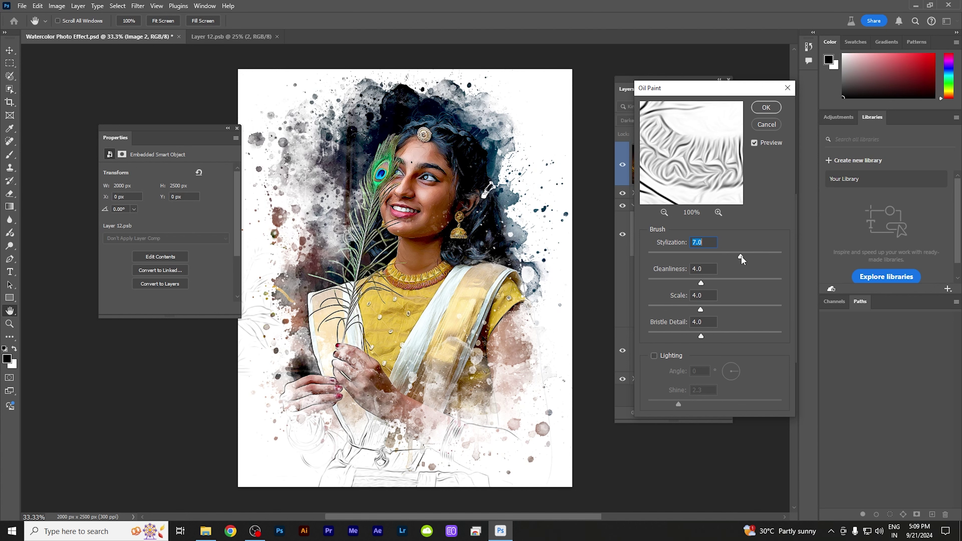
{"action": "key", "text": "ctrl+alt+z"}
{"action": "left_click", "coordinate": [763, 124]}
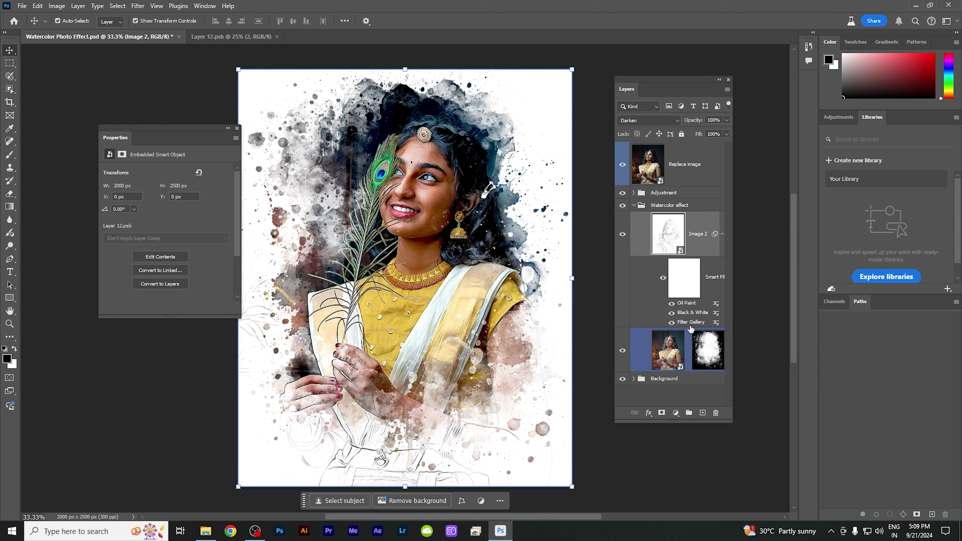
Step: Set Image 2's Black & White filter to Reds 68 and Blues 60 and apply it
{"action": "double_click", "coordinate": [690, 313]}
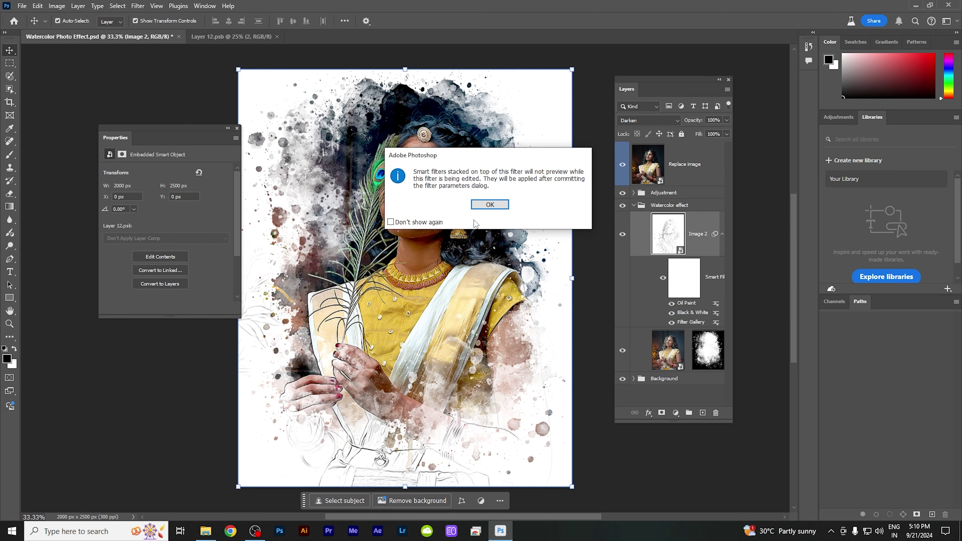
{"action": "left_click", "coordinate": [491, 203]}
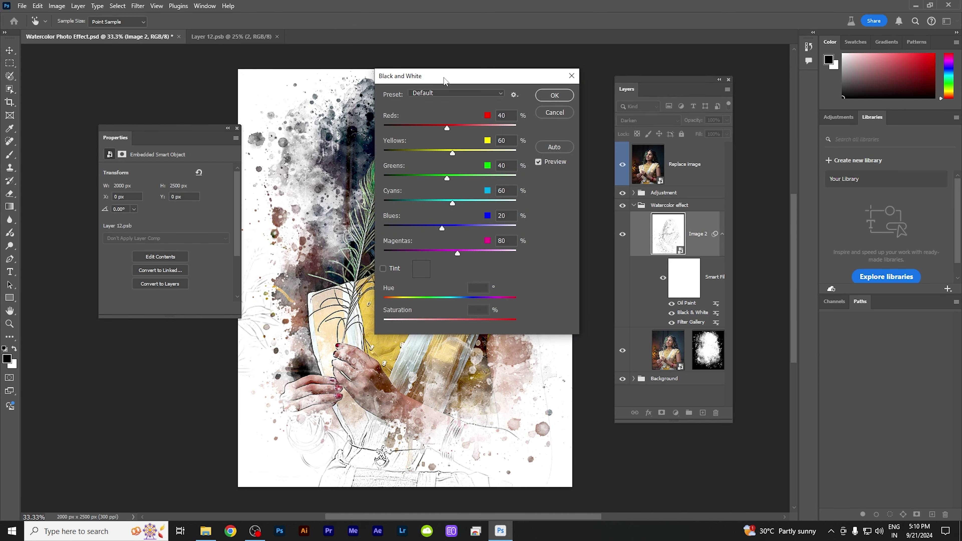
{"action": "left_click_drag", "start_coordinate": [444, 81], "coordinate": [774, 132]}
{"action": "left_click_drag", "start_coordinate": [770, 179], "coordinate": [792, 181]}
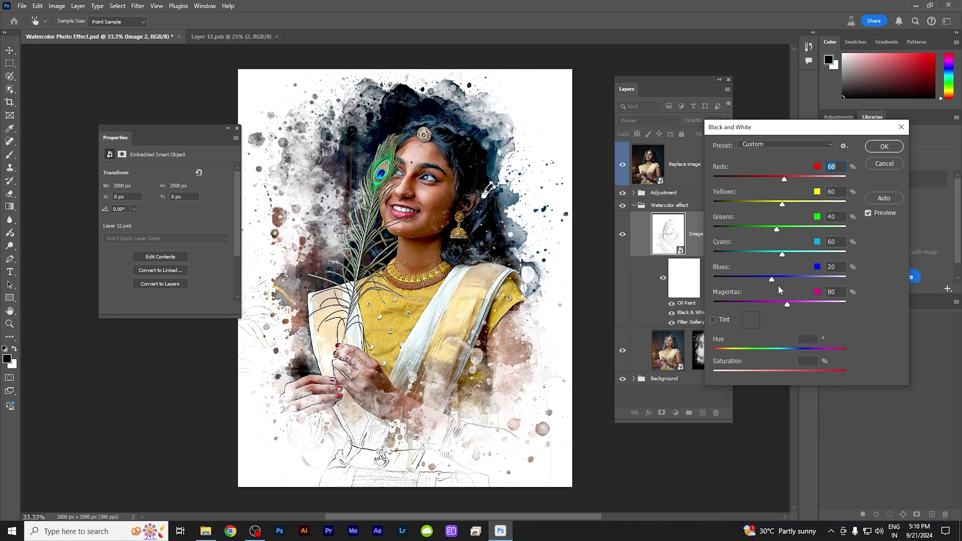
{"action": "left_click_drag", "start_coordinate": [771, 279], "coordinate": [784, 280]}
{"action": "left_click", "coordinate": [871, 165]}
{"action": "left_click", "coordinate": [703, 339]}
{"action": "double_click", "coordinate": [692, 322]}
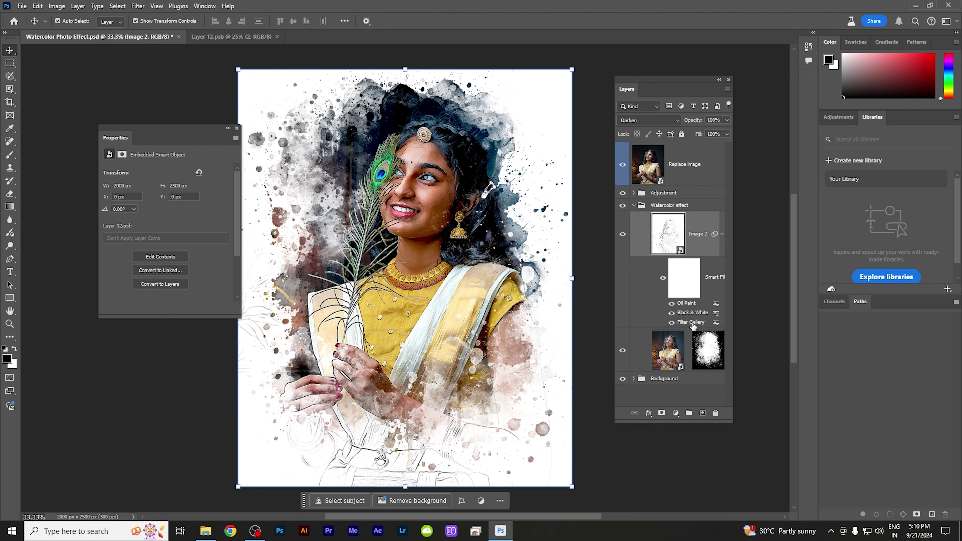
{"action": "left_click", "coordinate": [504, 206]}
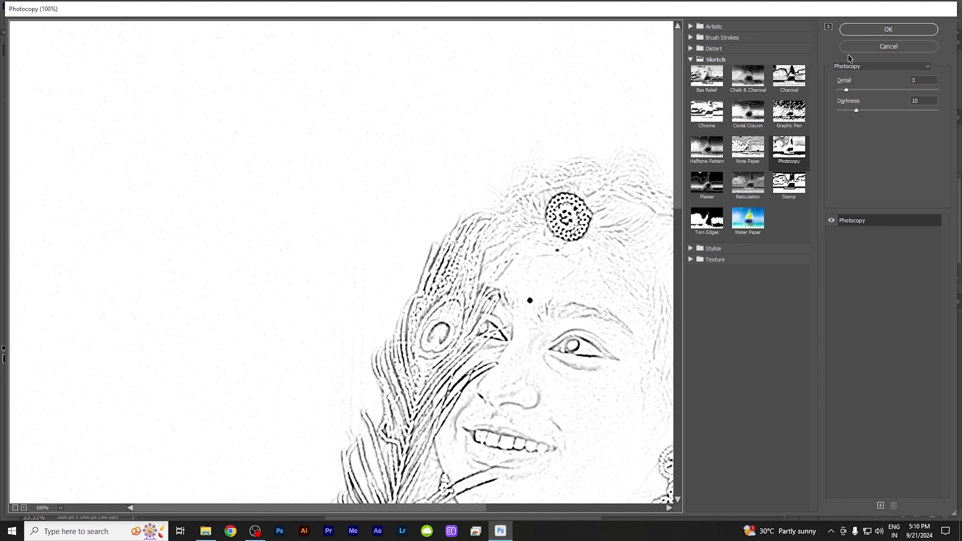
{"action": "left_click", "coordinate": [867, 47]}
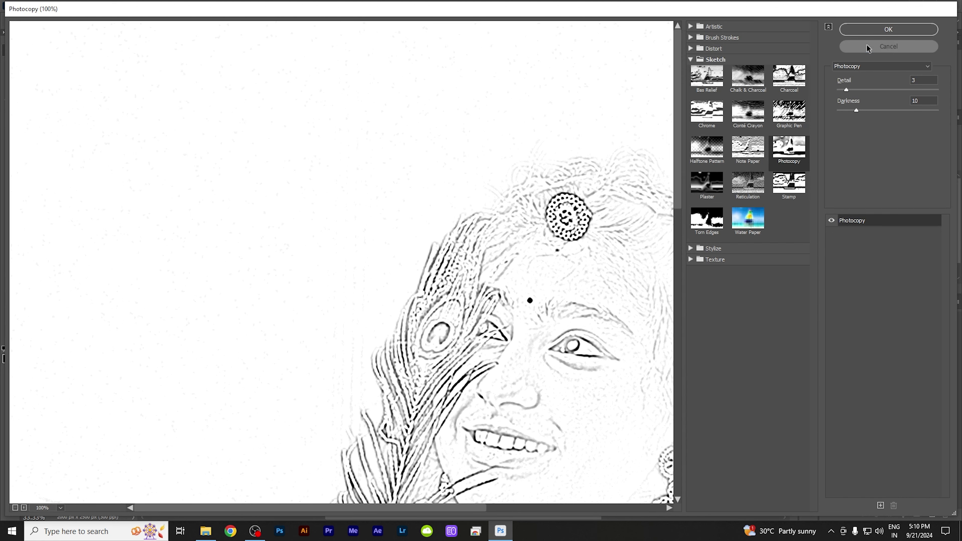
{"action": "left_click", "coordinate": [651, 363]}
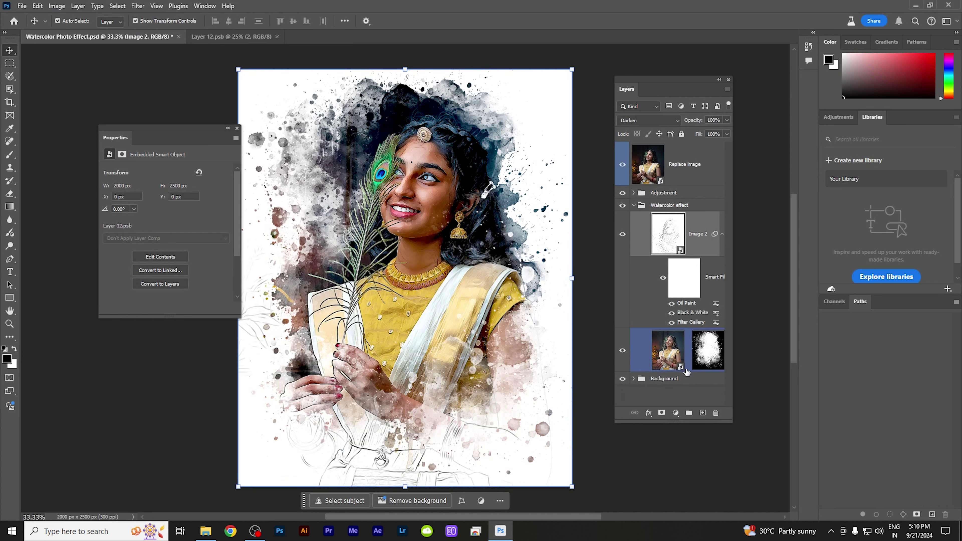
Step: Hide and restore the colour portrait twice to compare the sketch, then expand the Background group
{"action": "left_click", "coordinate": [622, 350]}
{"action": "left_click", "coordinate": [623, 353]}
{"action": "left_click", "coordinate": [623, 352]}
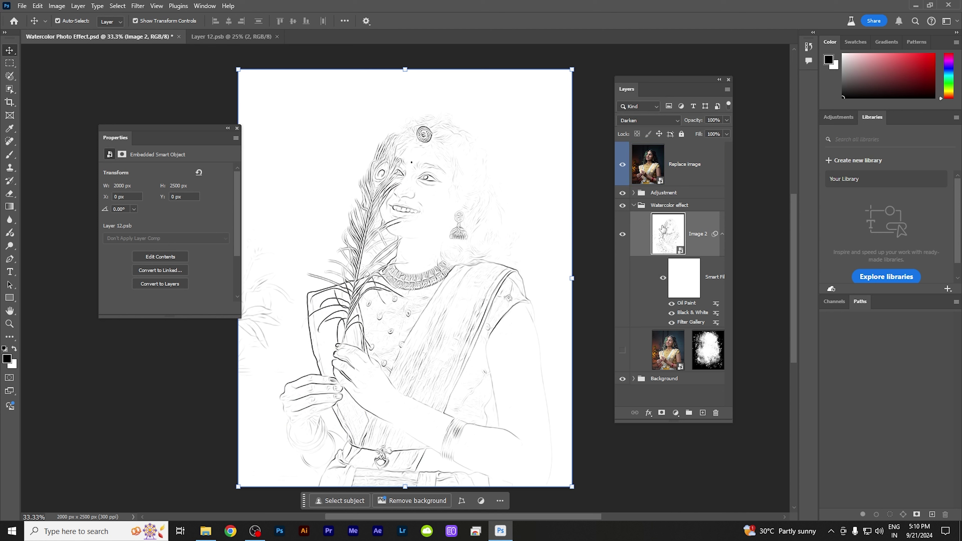
{"action": "left_click", "coordinate": [622, 350]}
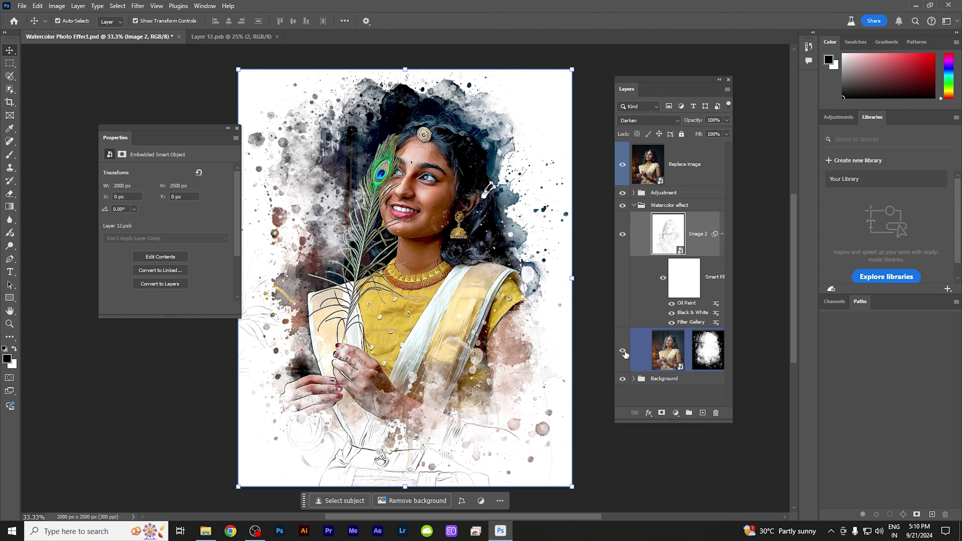
{"action": "left_click", "coordinate": [638, 379]}
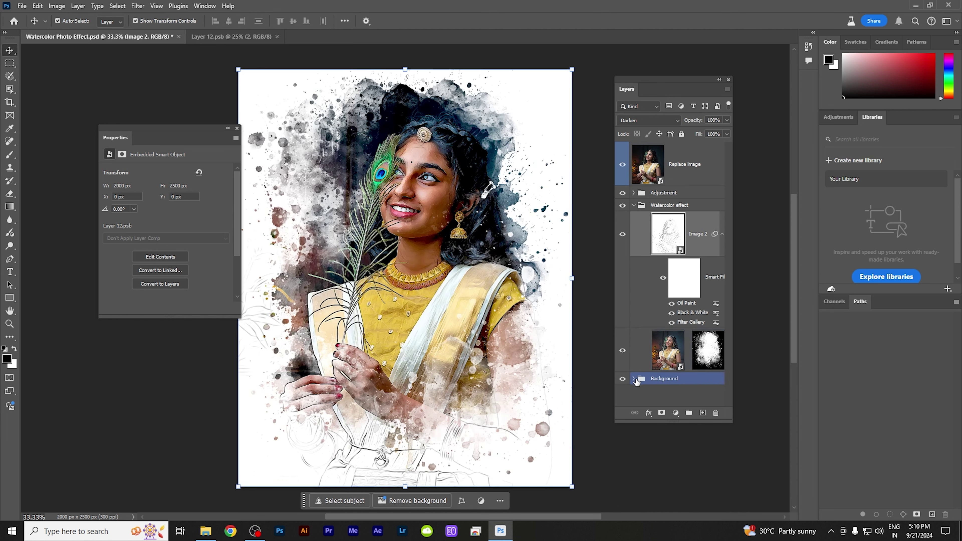
{"action": "left_click", "coordinate": [633, 380]}
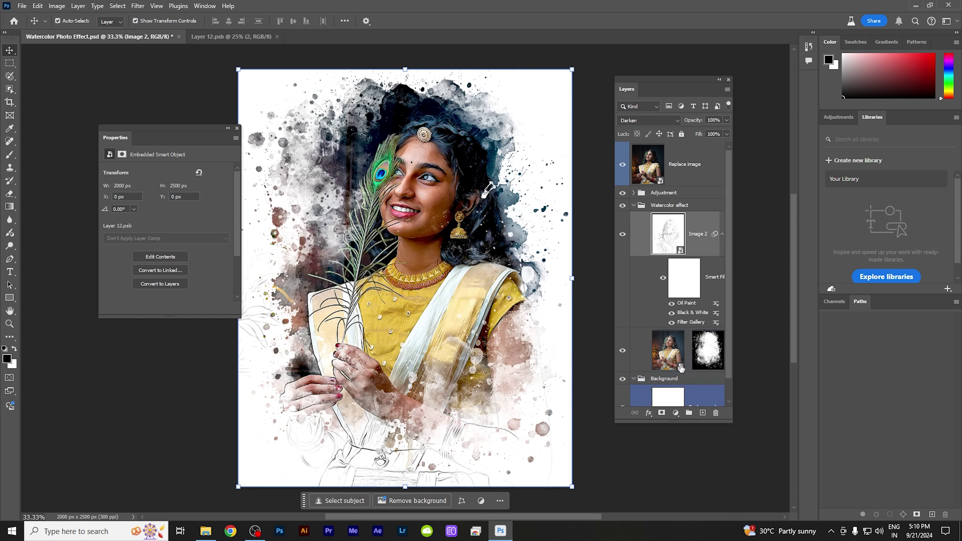
{"action": "left_click", "coordinate": [673, 386]}
{"action": "double_click", "coordinate": [672, 386]}
{"action": "left_click_drag", "start_coordinate": [500, 99], "coordinate": [775, 143]}
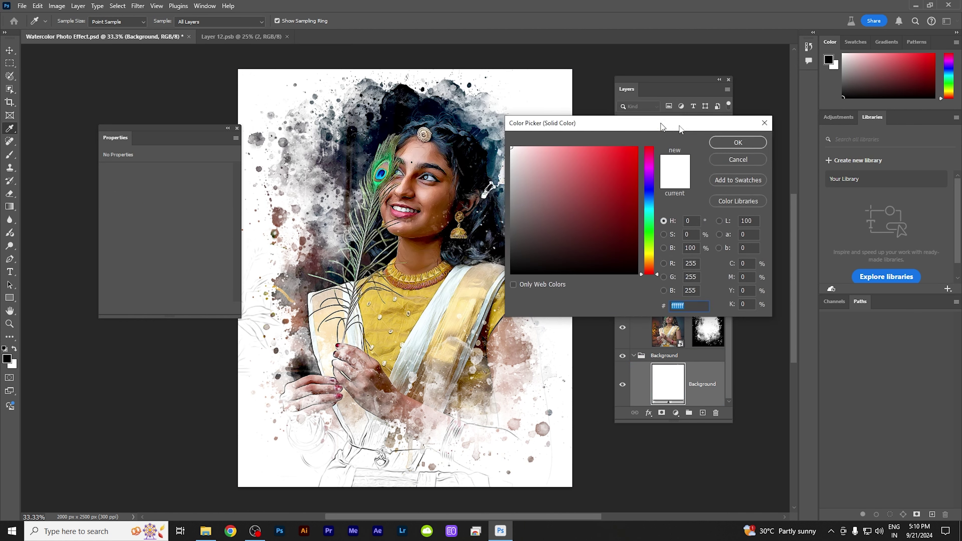
{"action": "left_click_drag", "start_coordinate": [725, 238], "coordinate": [738, 165]}
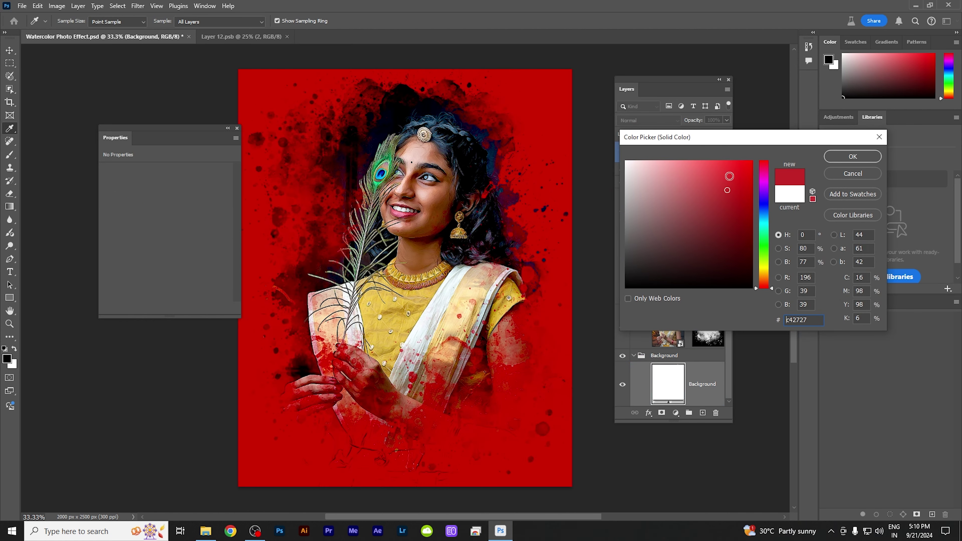
{"action": "left_click_drag", "start_coordinate": [766, 239], "coordinate": [766, 268]}
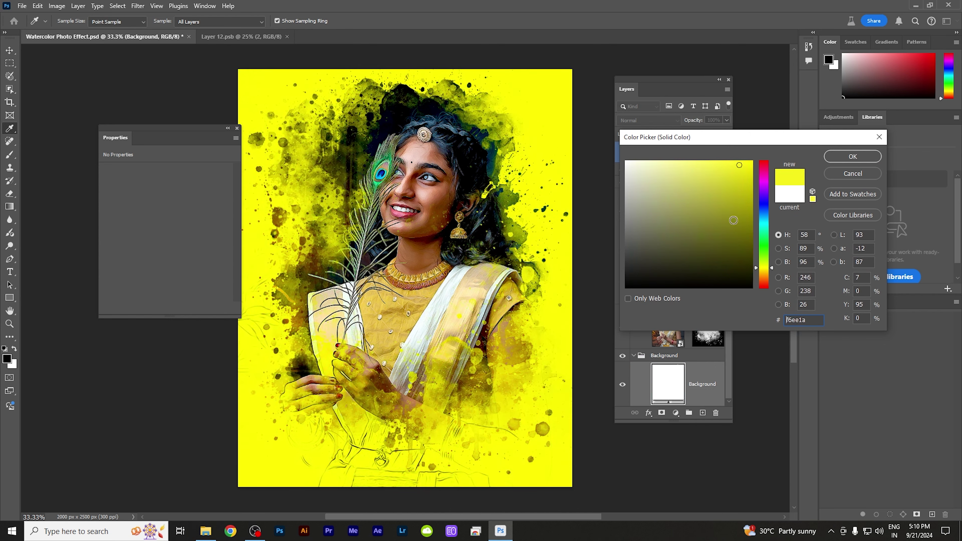
{"action": "left_click", "coordinate": [740, 181]}
{"action": "left_click_drag", "start_coordinate": [739, 184], "coordinate": [626, 161]}
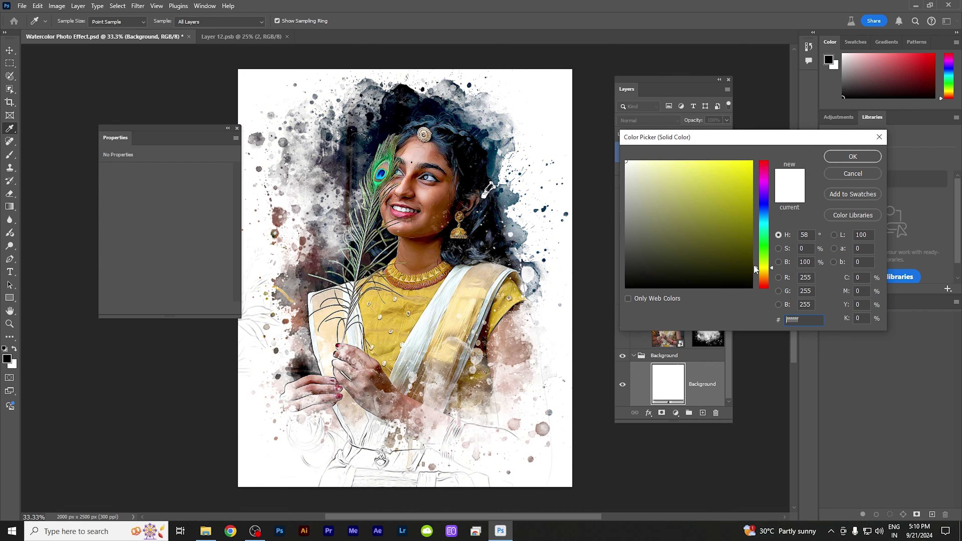
{"action": "mouse_move", "coordinate": [721, 241]}
{"action": "left_mouse_down"}
{"action": "mouse_move", "coordinate": [732, 220]}
{"action": "mouse_move", "coordinate": [617, 175]}
{"action": "left_mouse_up"}
{"action": "left_click", "coordinate": [852, 156]}
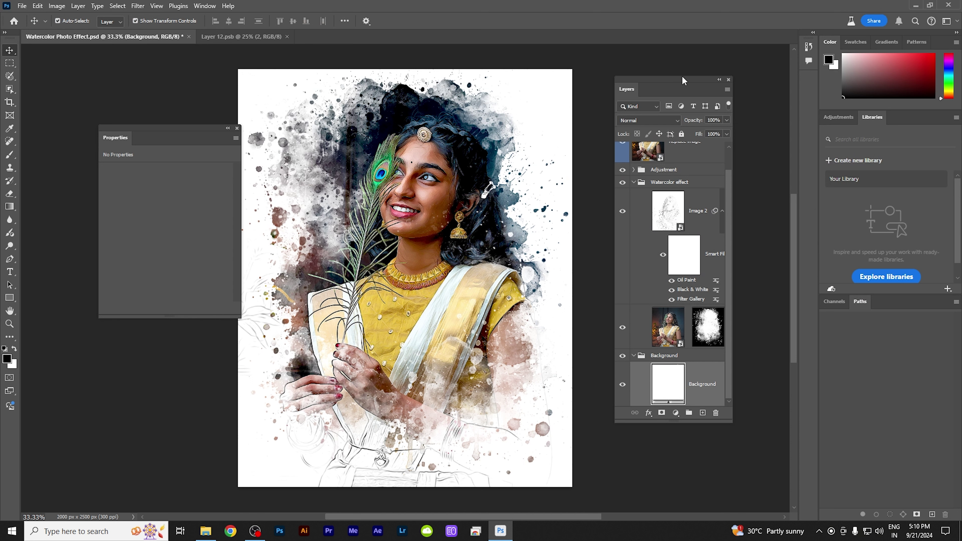
Step: Widen the layers panel and collapse the Watercolor effect group
{"action": "left_click_drag", "start_coordinate": [684, 80], "coordinate": [771, 85]}
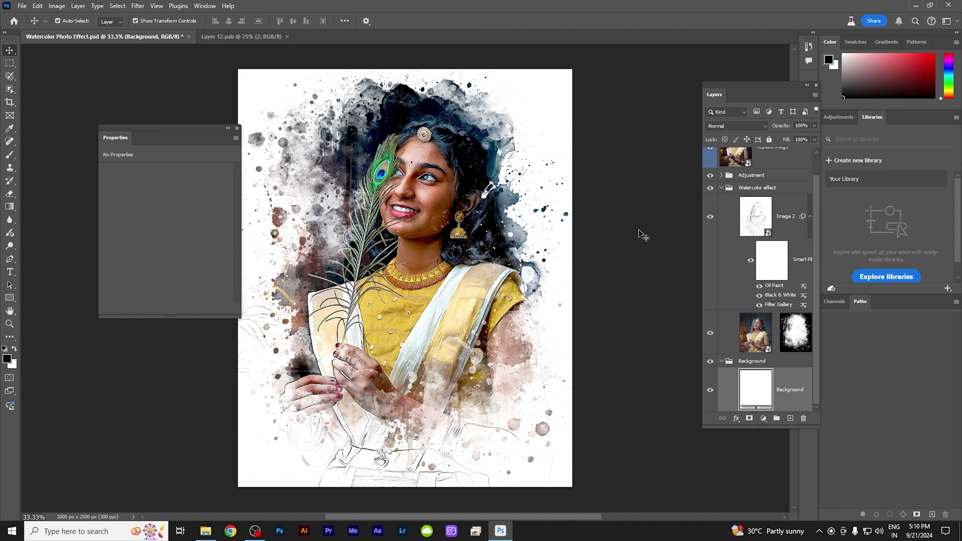
{"action": "left_click", "coordinate": [730, 217]}
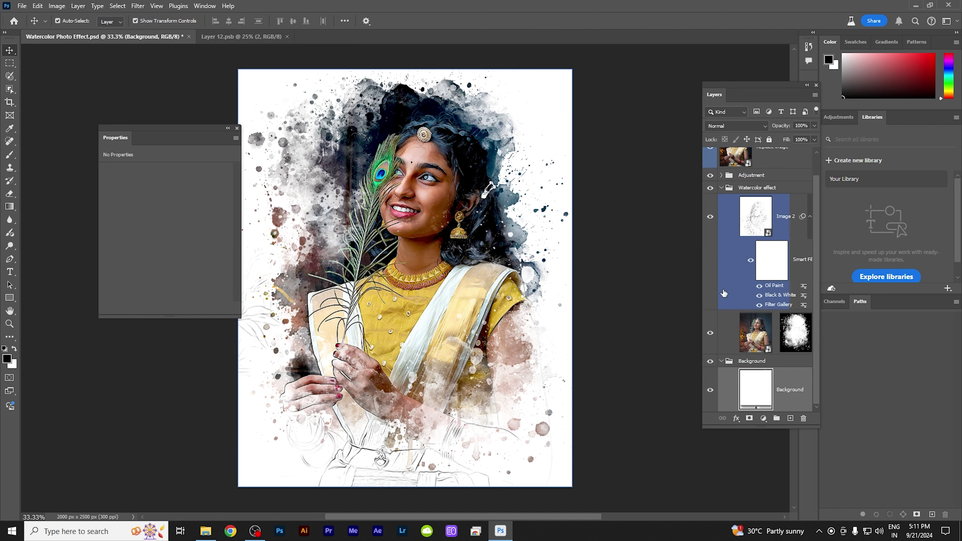
{"action": "scroll", "coordinate": [730, 217], "scroll_direction": "up", "scroll_amount": 1}
{"action": "left_click", "coordinate": [720, 211]}
Step: Open the Replace image smart object and drag photo 72f08154e7 into it
{"action": "left_click", "coordinate": [733, 178]}
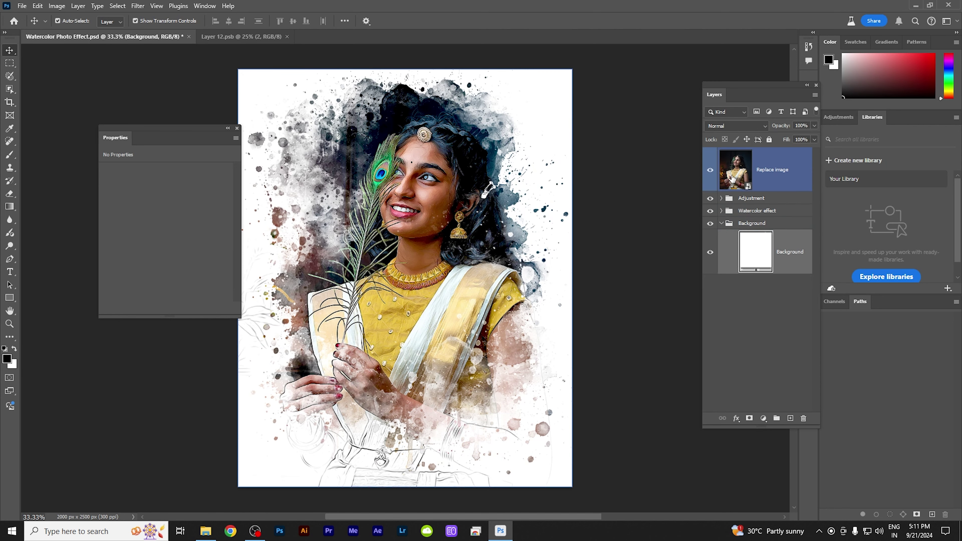
{"action": "double_click", "coordinate": [732, 179]}
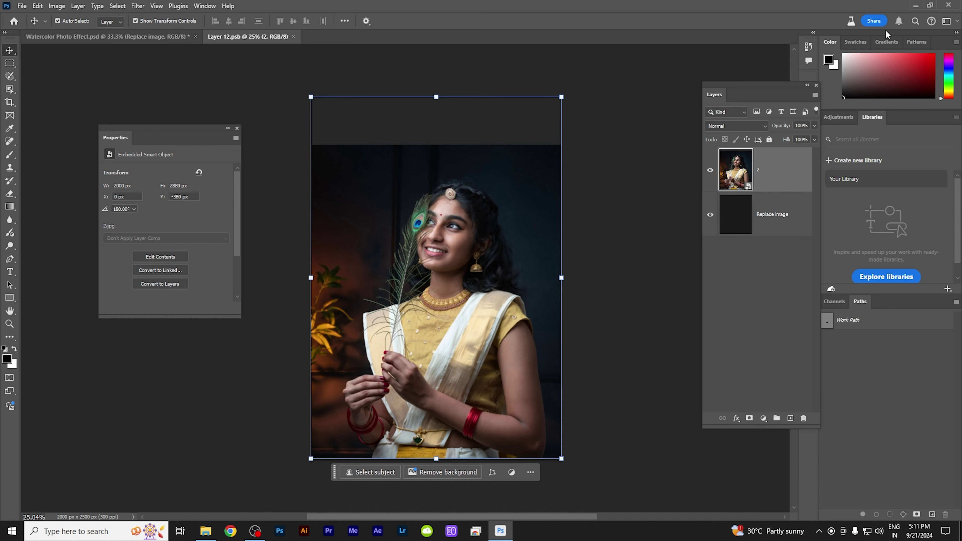
{"action": "left_click", "coordinate": [915, 5]}
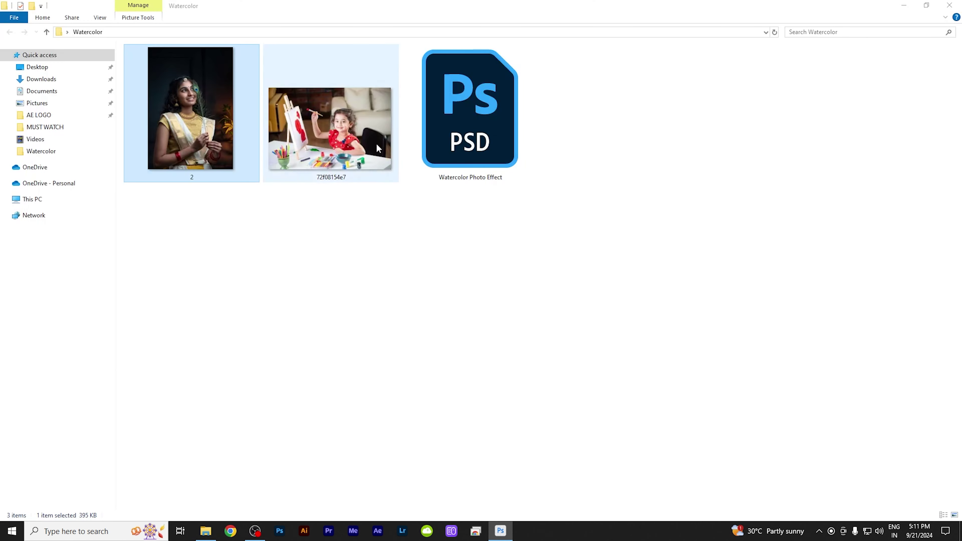
{"action": "mouse_move", "coordinate": [346, 133]}
{"action": "left_mouse_down"}
{"action": "mouse_move", "coordinate": [434, 307]}
{"action": "mouse_move", "coordinate": [495, 511]}
{"action": "mouse_move", "coordinate": [476, 313]}
{"action": "left_mouse_up"}
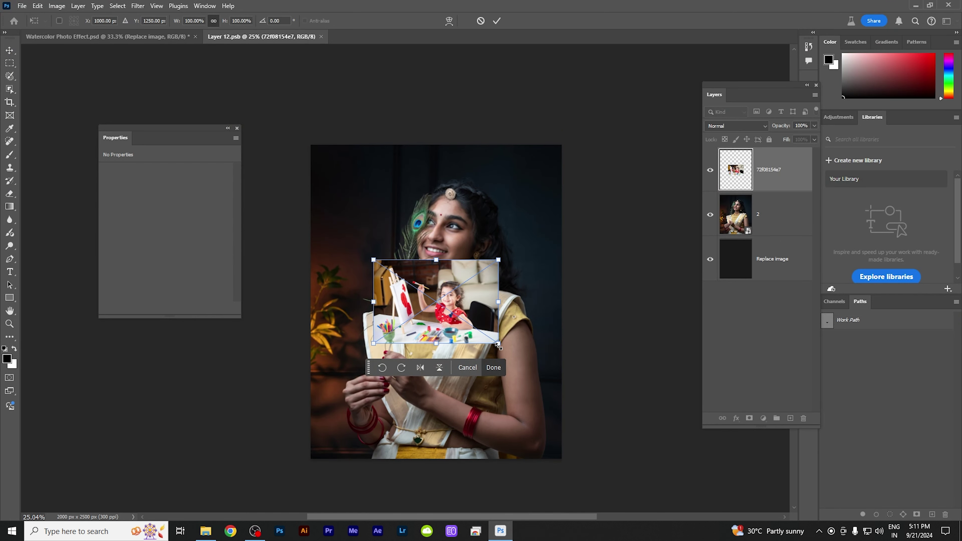
Step: Scale and shift photo 72f08154e7 to fill the Layer 12.psb canvas, then commit the transform
{"action": "left_click_drag", "start_coordinate": [498, 345], "coordinate": [652, 509]}
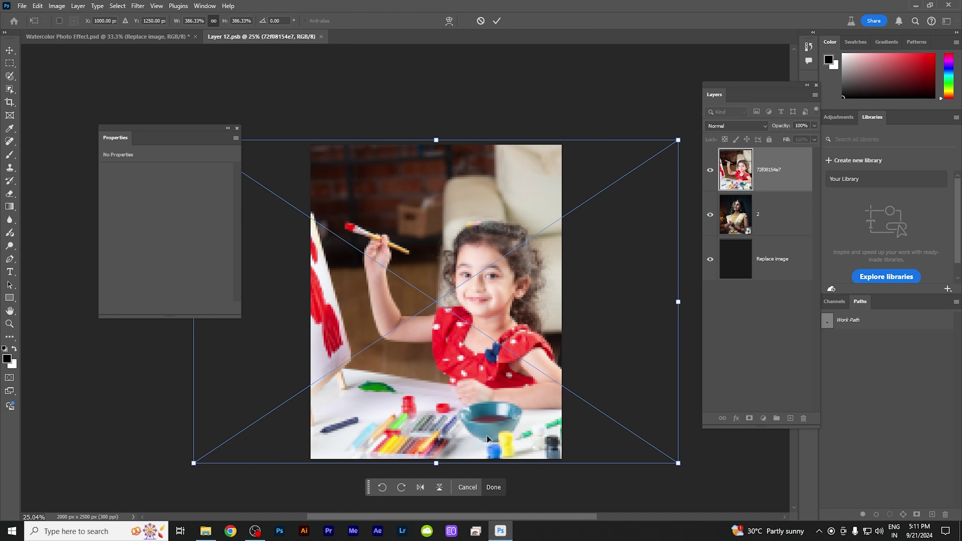
{"action": "left_click_drag", "start_coordinate": [482, 417], "coordinate": [464, 423]}
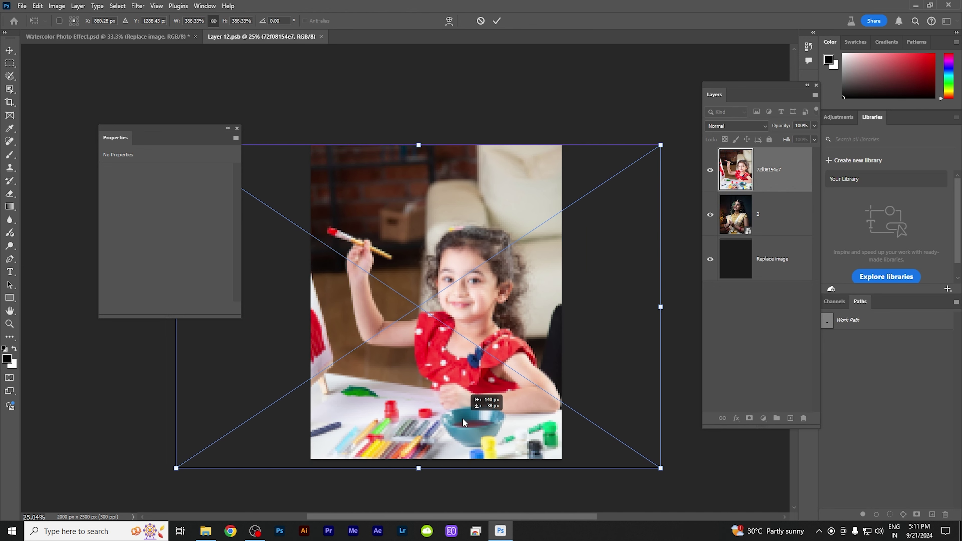
{"action": "left_click_drag", "start_coordinate": [660, 145], "coordinate": [653, 149]}
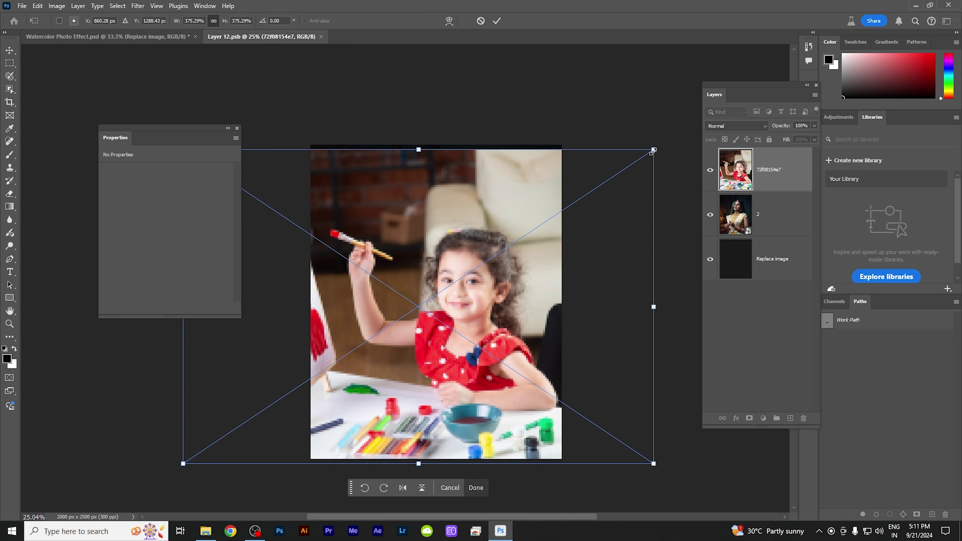
{"action": "key", "text": "Return"}
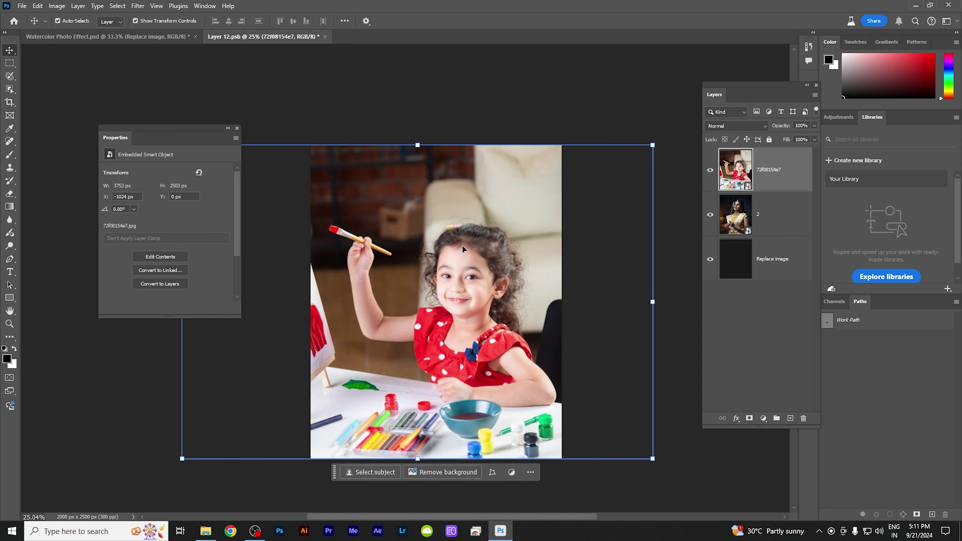
Step: Save Layer 12.psb and view the updated composite in Watercolor Photo Effect.psd
{"action": "key", "text": "ctrl+s"}
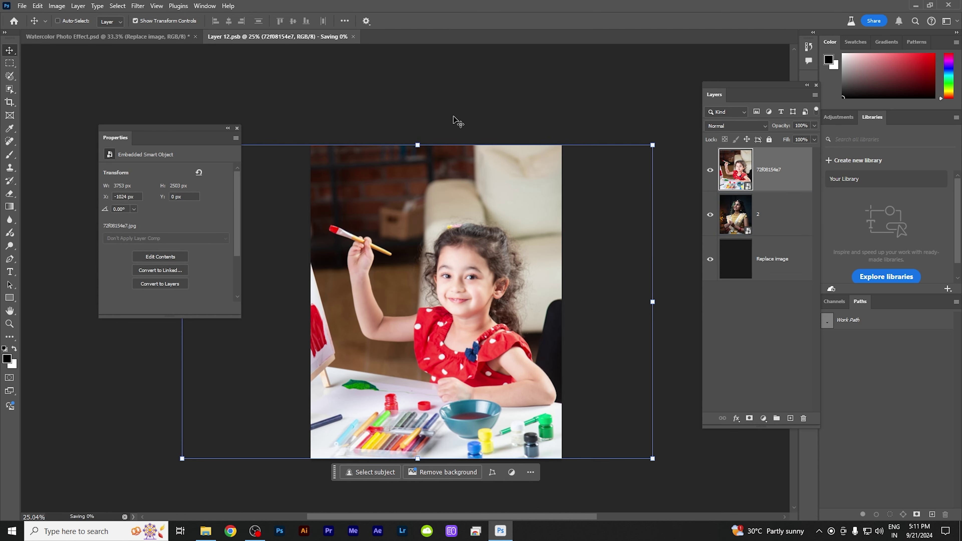
{"action": "left_click", "coordinate": [178, 39]}
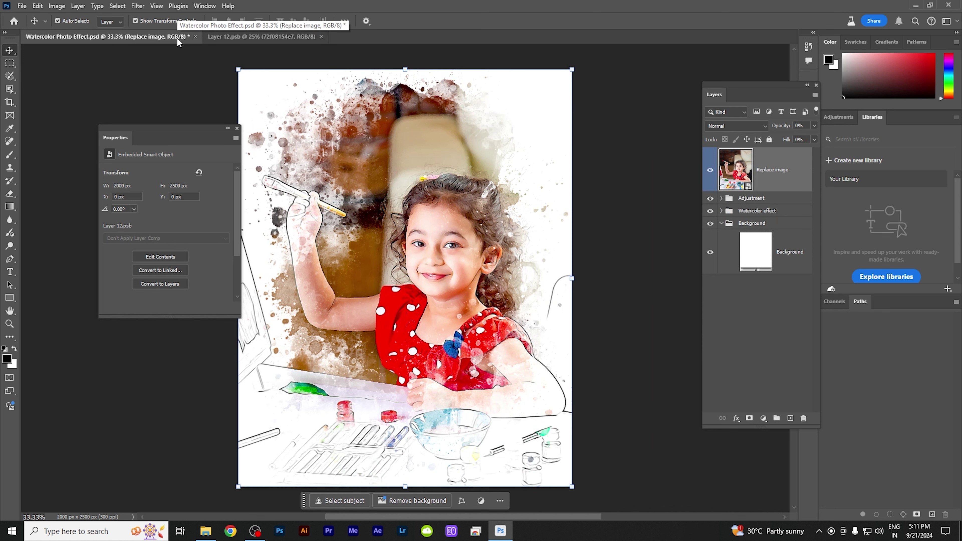
{"action": "left_click", "coordinate": [261, 37]}
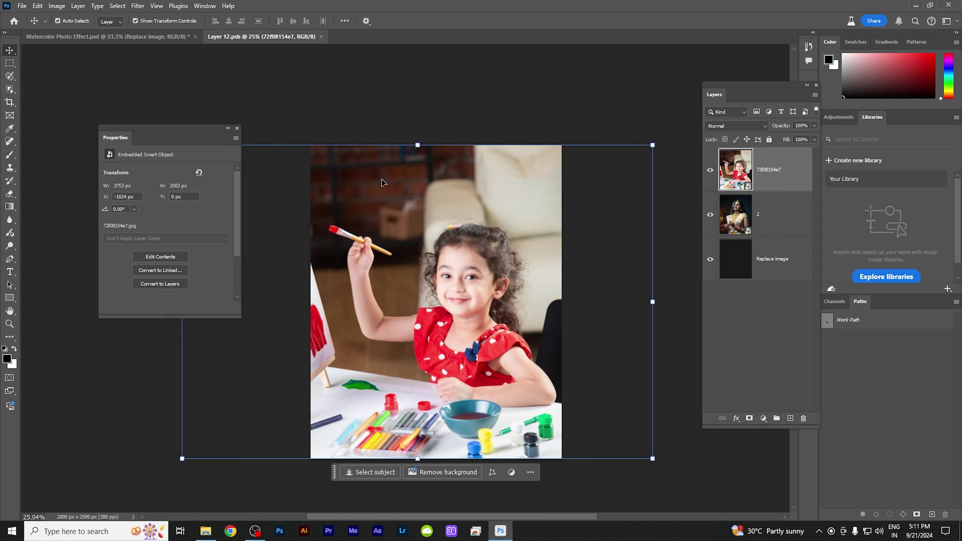
{"action": "left_click", "coordinate": [174, 38]}
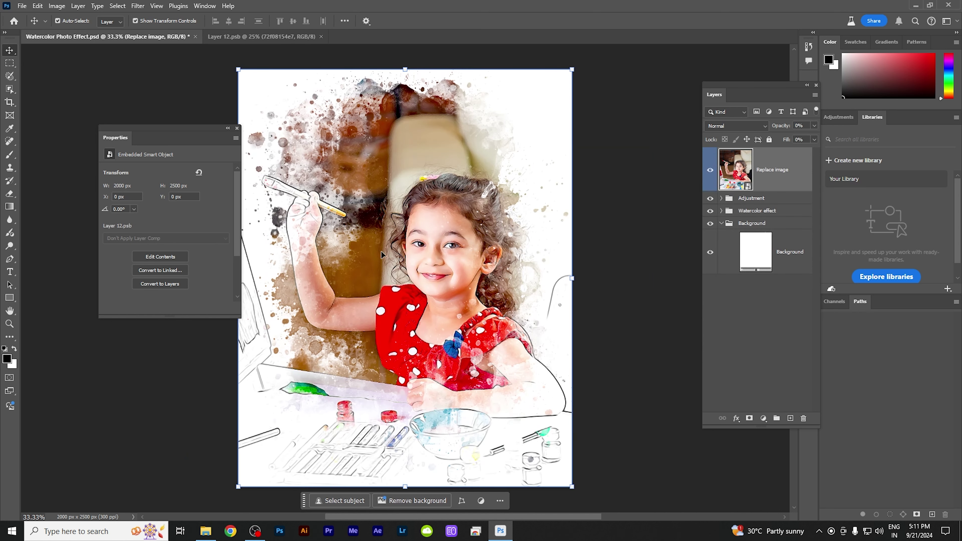